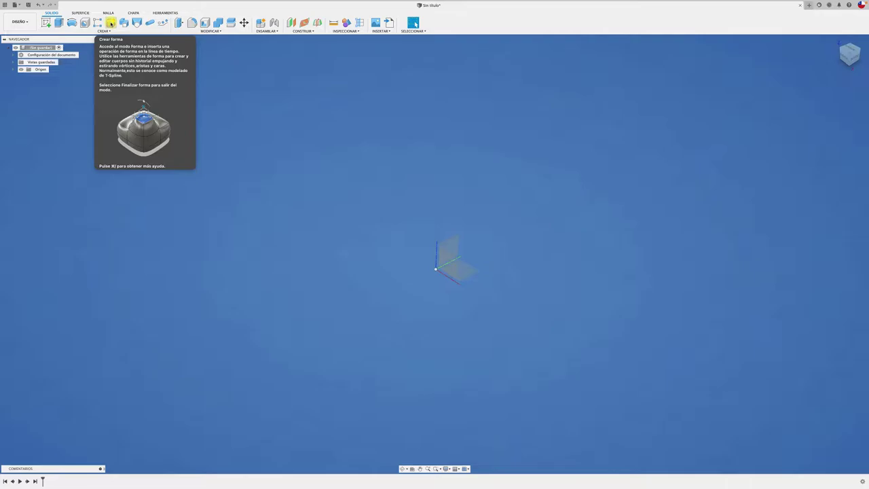
- Start a T-spline plane in the Form environment, centred at the origin
click(111, 23)
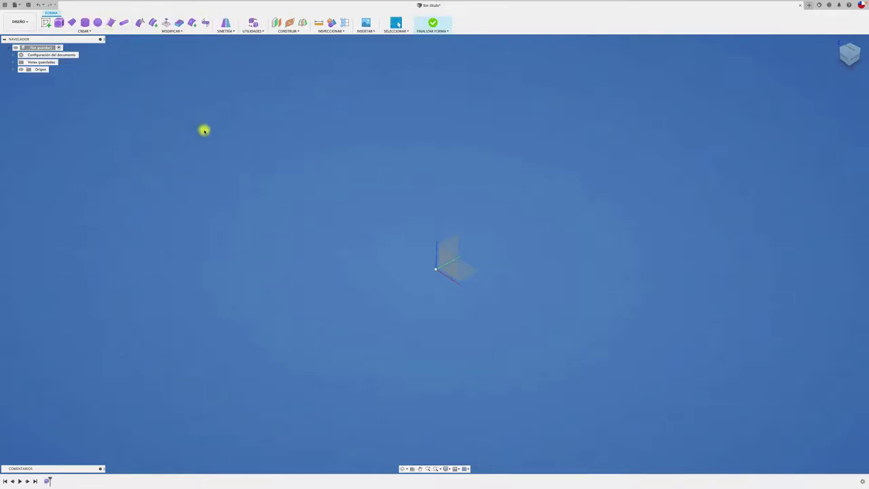
click(72, 23)
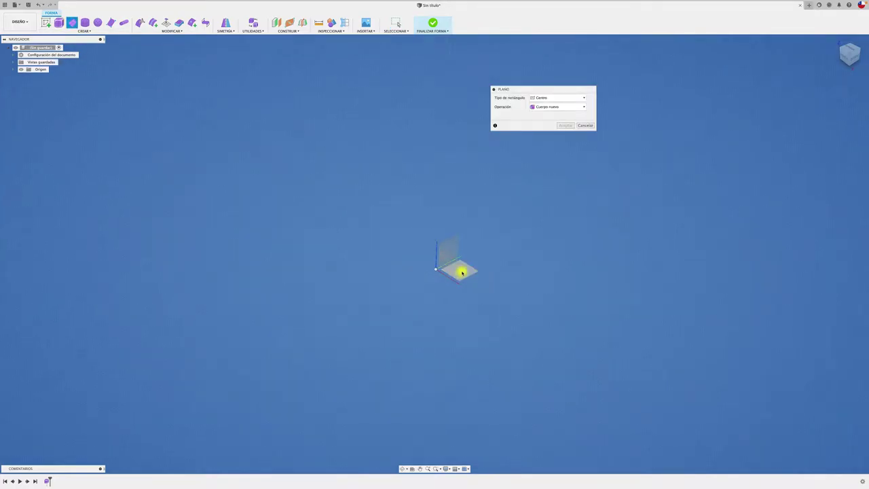
click(436, 269)
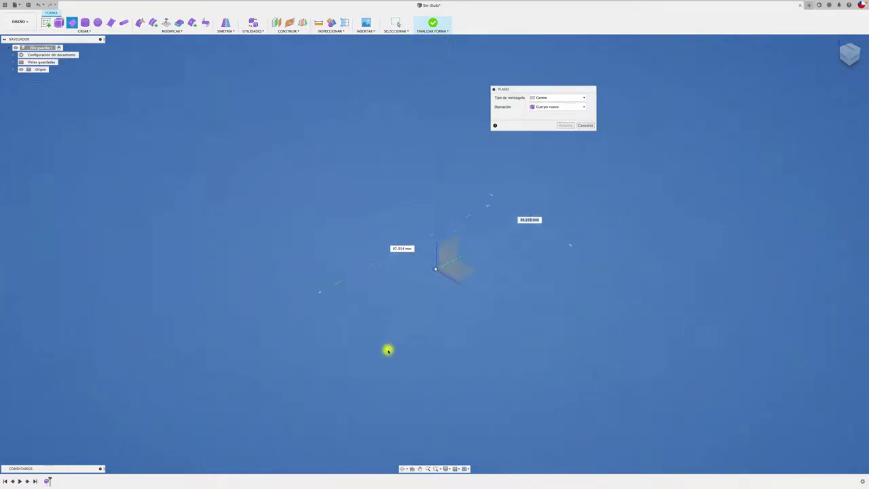
click(414, 385)
drag(534, 89, 135, 99)
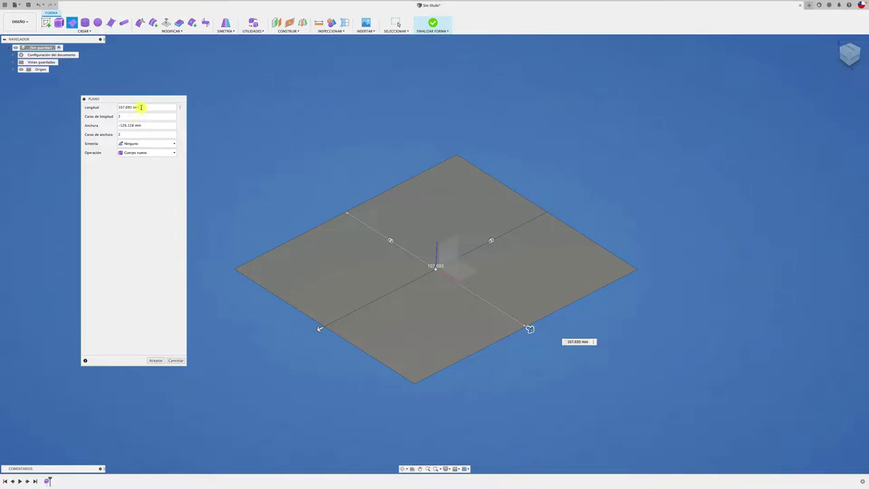
- Set the plane's length and width to 400 mm
drag(142, 107, 118, 108)
text(400)
click(154, 118)
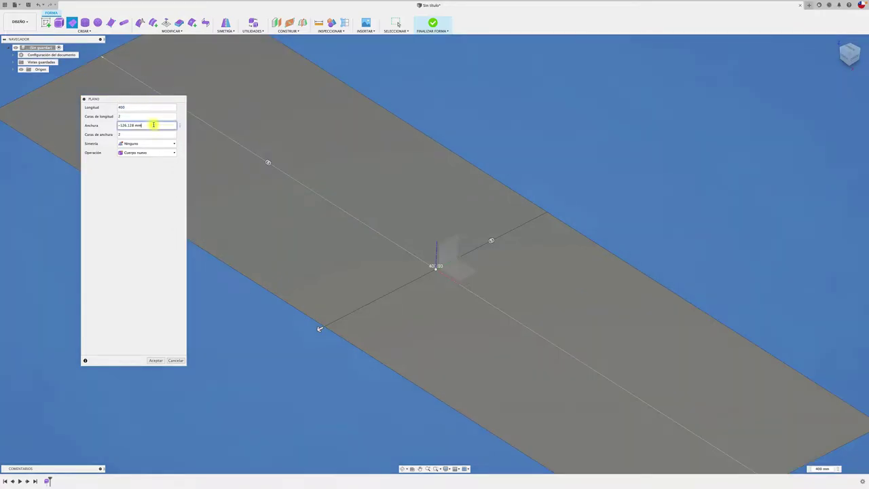
drag(153, 125, 91, 126)
text(400)
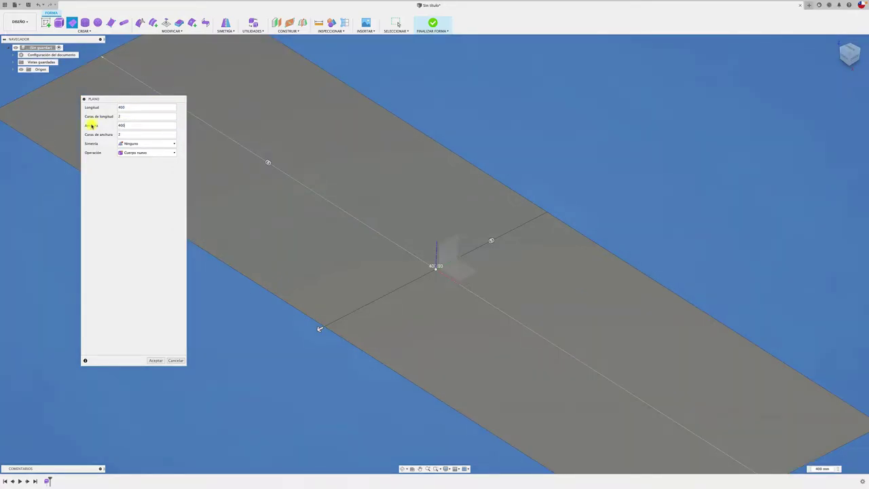
key(Tab)
scroll(302, 174, down, 5)
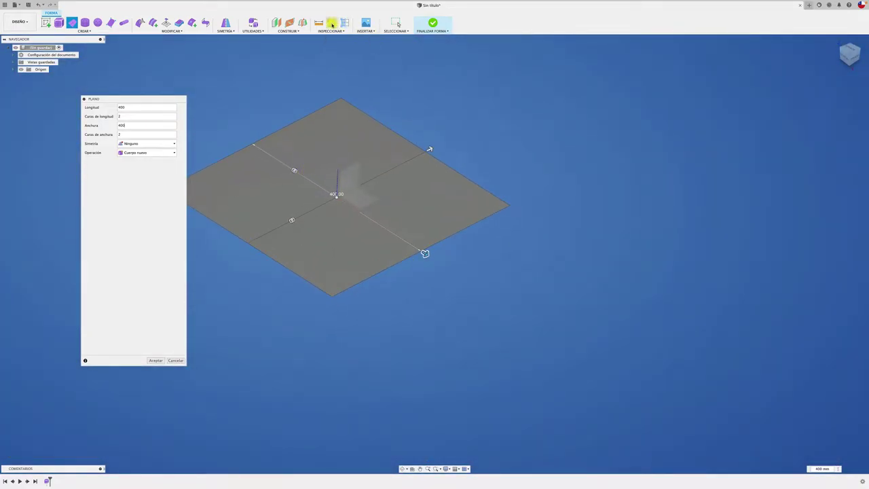
- Switch to perspective view, enter face counts 56 and 5, and create the subdivided plane
click(448, 470)
mouse_move(469, 448)
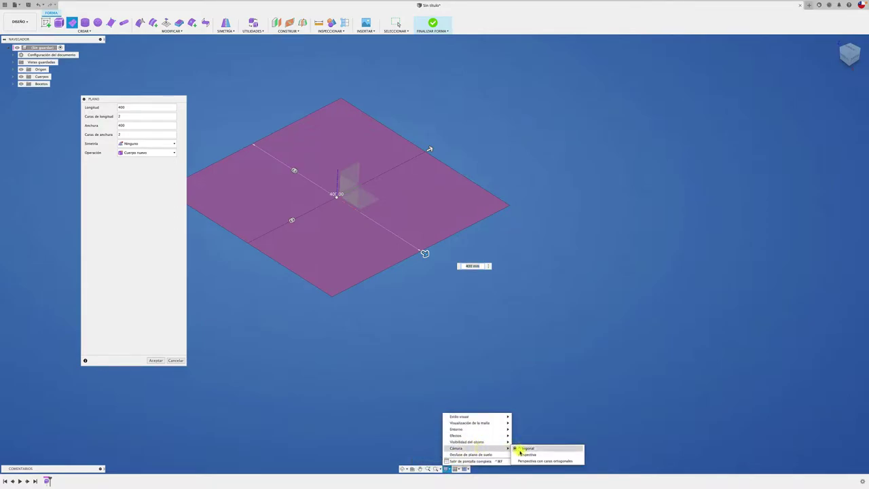
click(529, 461)
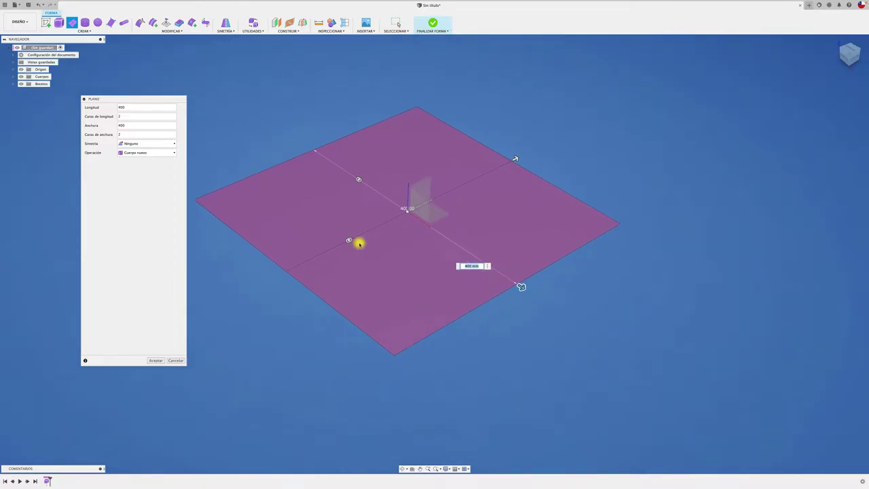
key(Tab)
text(5)
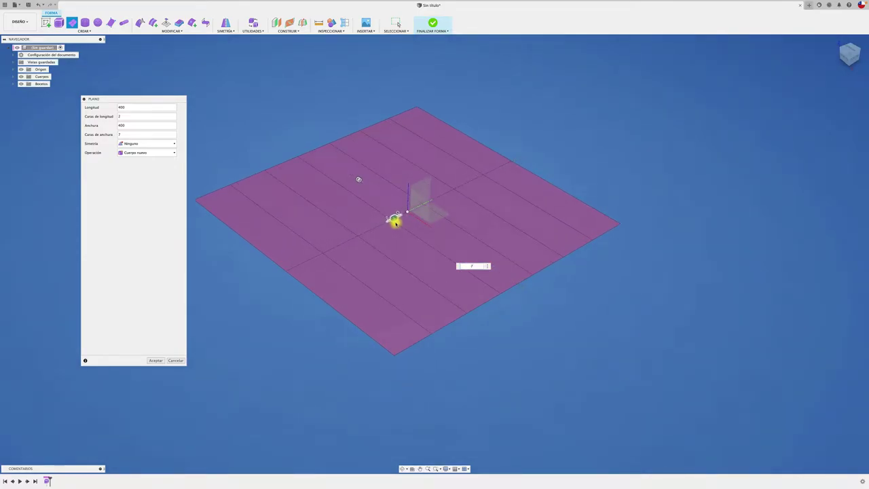
text(6)
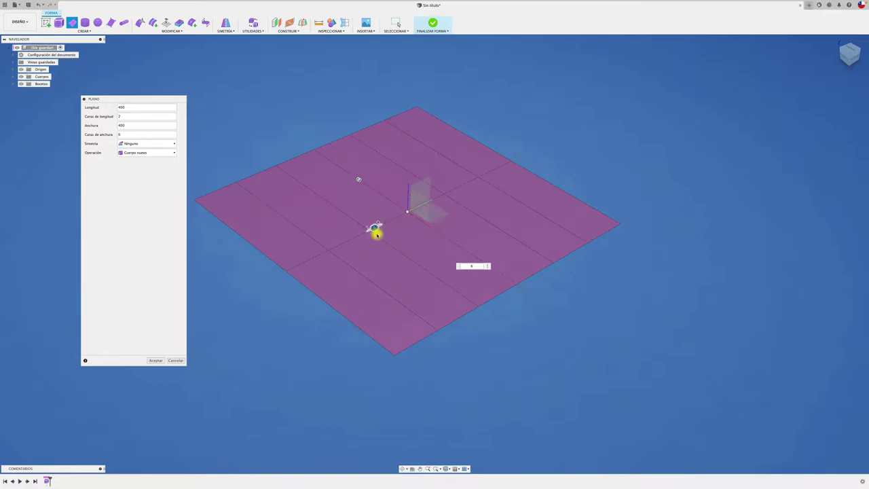
key(Tab)
text(5)
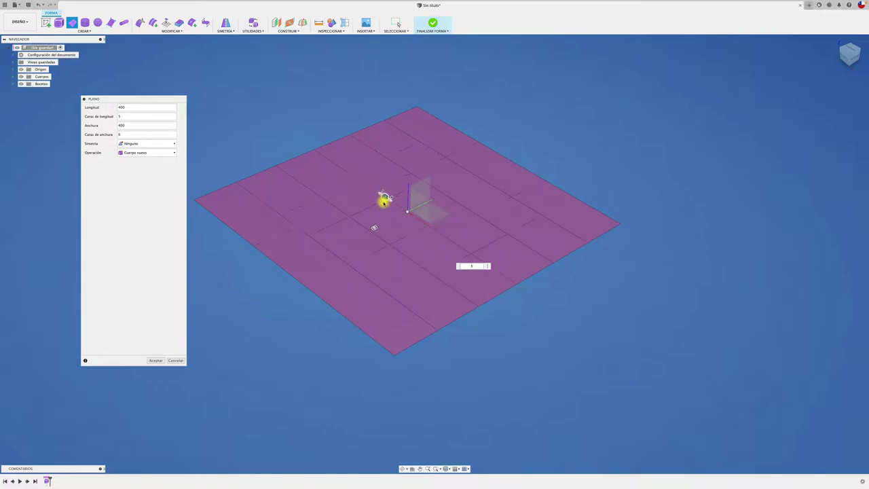
click(155, 360)
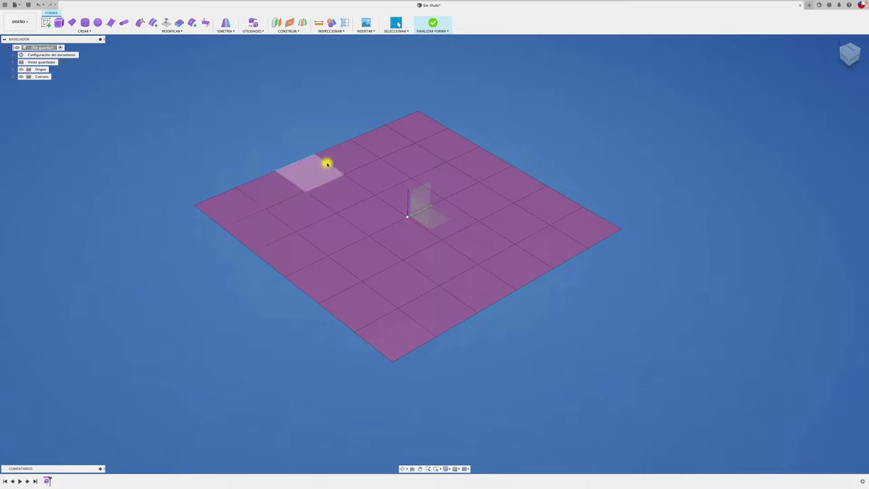
- Apply internal orthogonal symmetry to the bottom and left corner faces
click(398, 342)
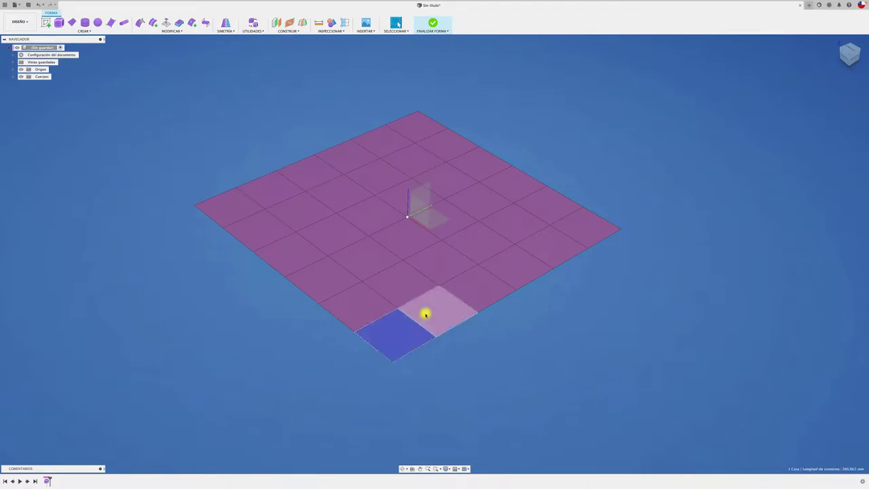
right_click(219, 208)
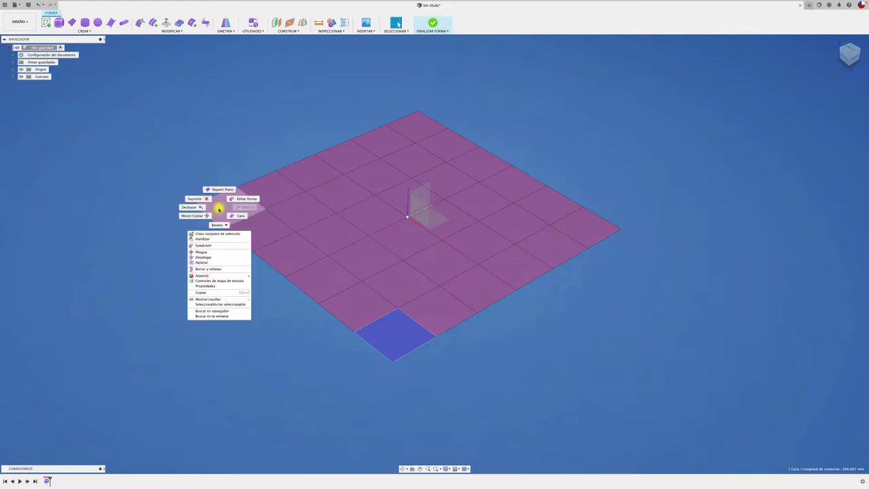
click(83, 216)
shift+click(237, 208)
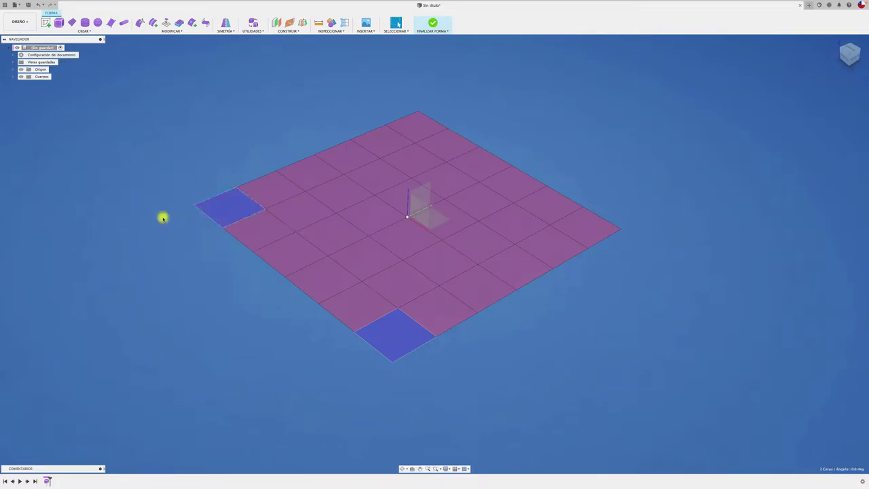
click(226, 30)
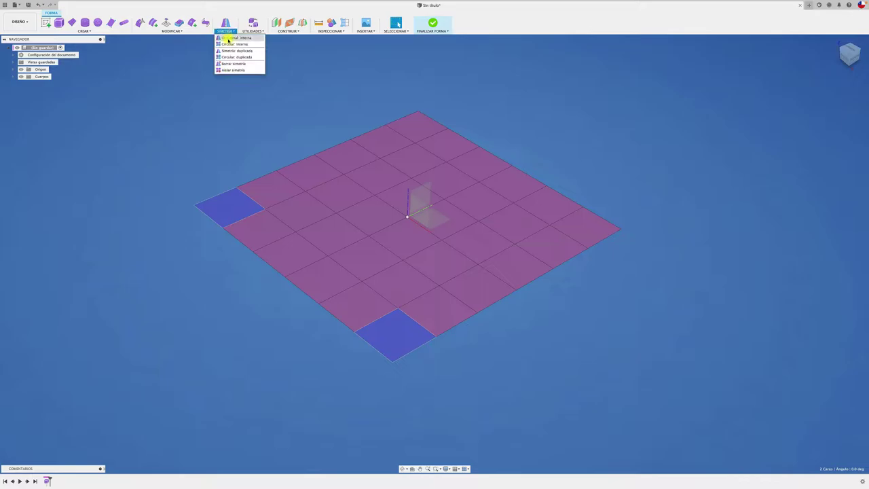
click(229, 39)
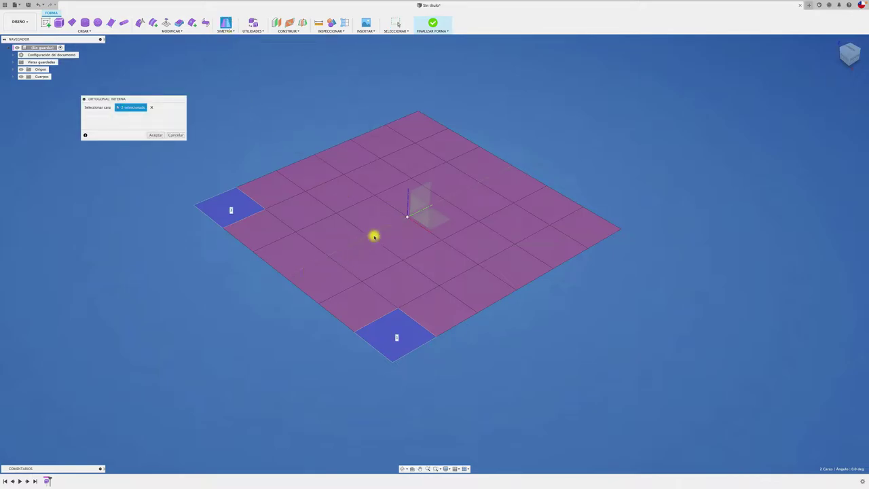
click(156, 135)
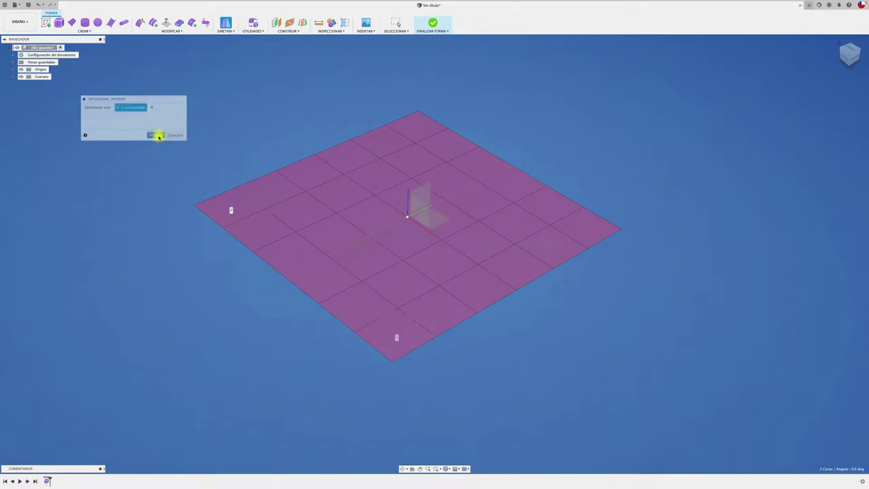
- Apply internal orthogonal symmetry to the right and bottom corner faces as well
click(595, 231)
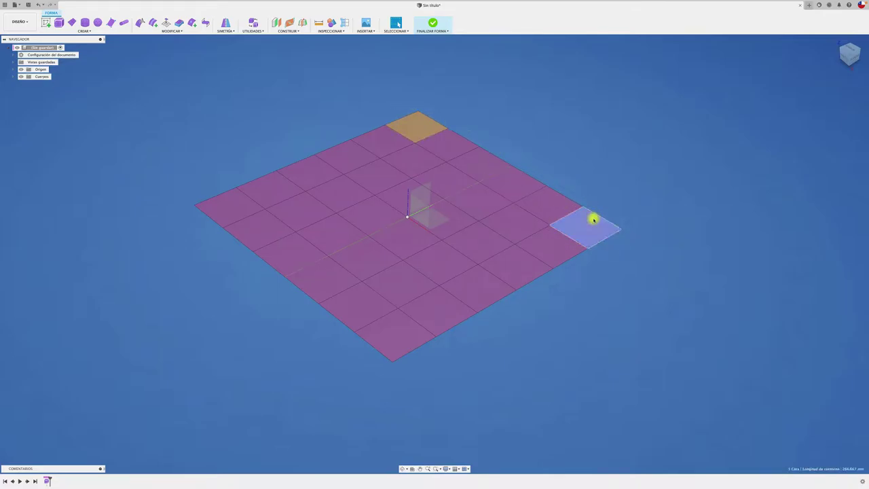
ctrl+click(399, 341)
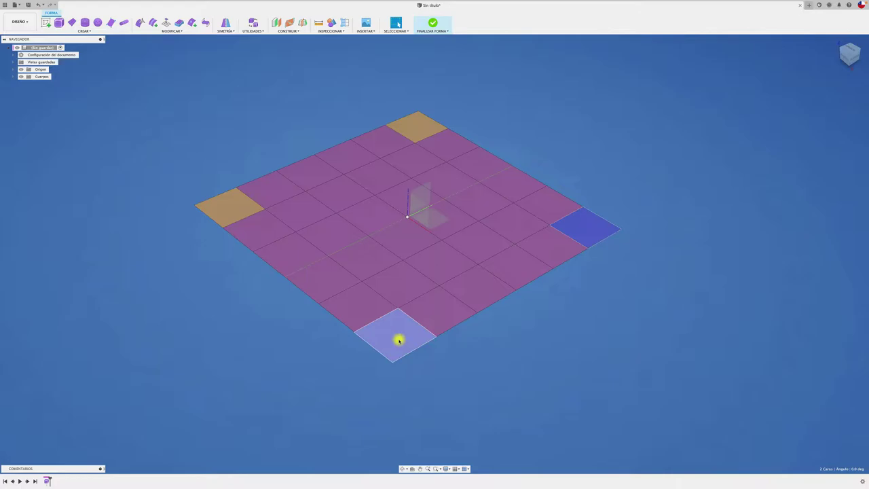
click(225, 30)
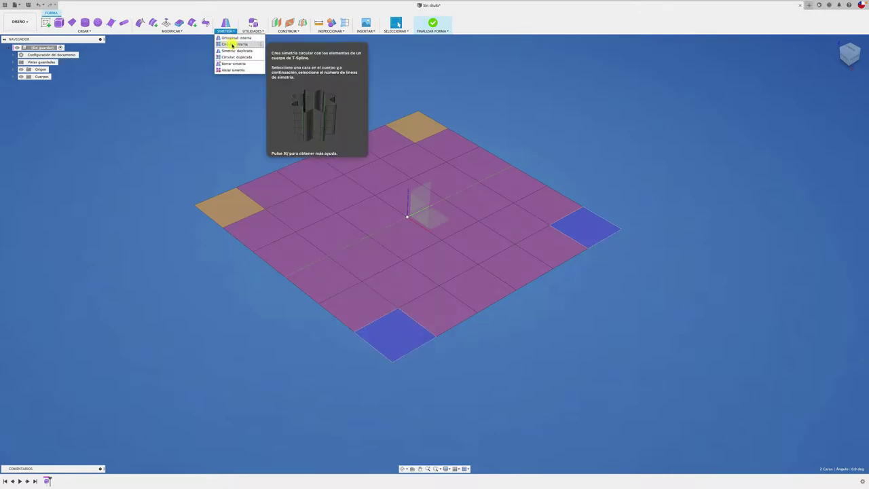
click(231, 37)
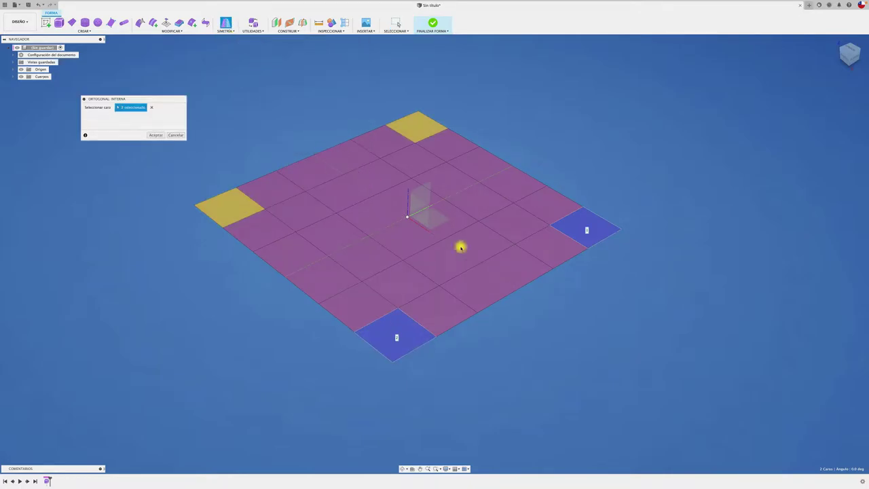
click(155, 134)
scroll(196, 231, up, 2)
scroll(197, 233, down, 3)
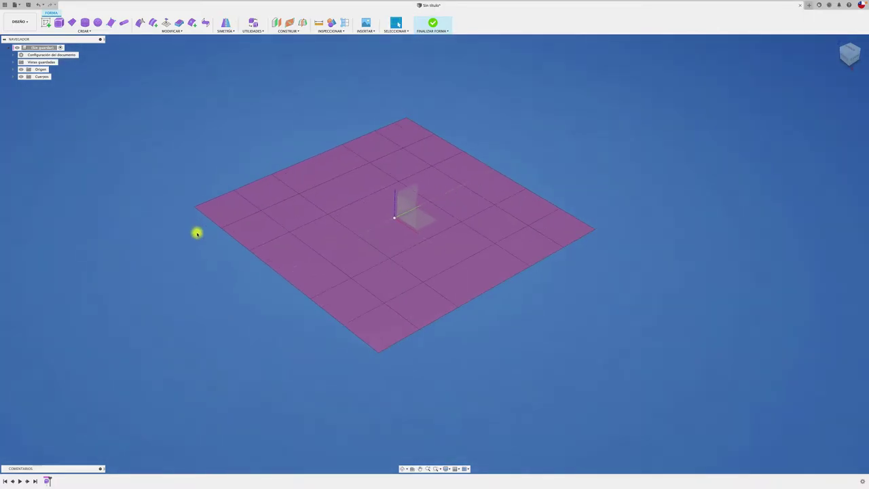
scroll(197, 233, down, 3)
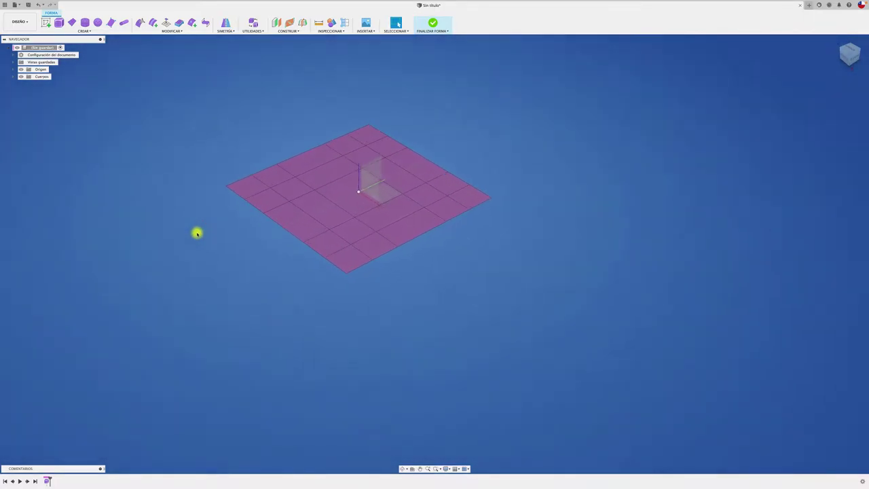
- Use Edit Form on the corner face, dragging it downward to stretch all four legs long
click(339, 261)
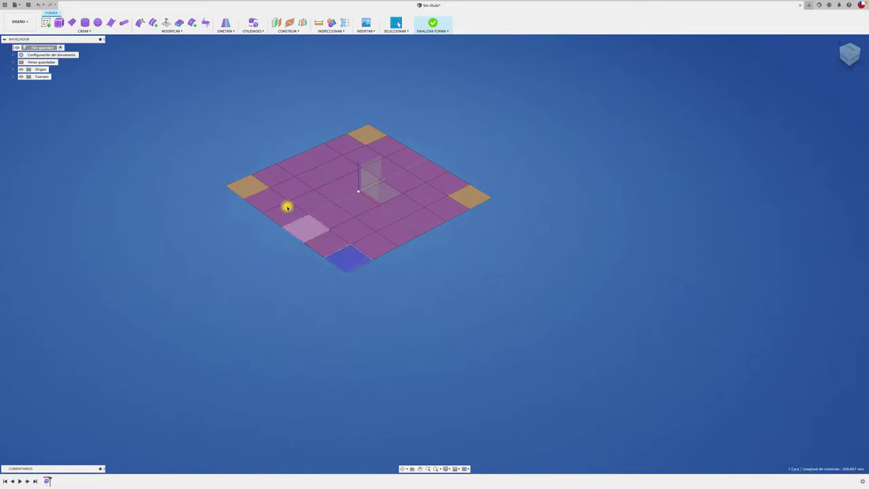
click(139, 23)
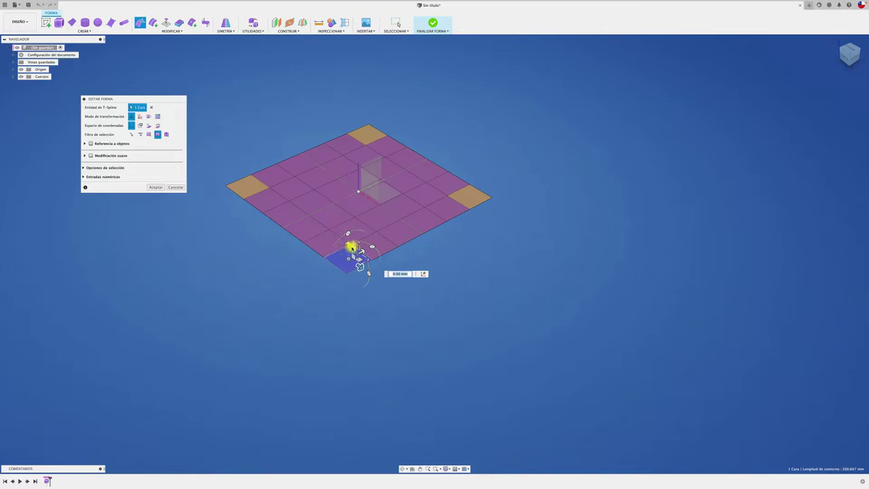
mouse_move(348, 246)
mouse_down()
mouse_move(351, 283)
mouse_move(347, 214)
mouse_move(344, 252)
mouse_up()
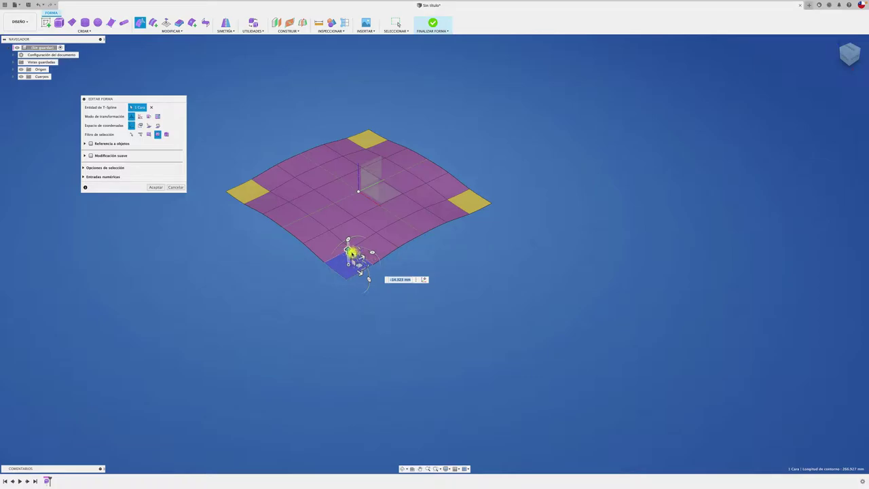
drag(348, 251, 349, 333)
middle_drag(407, 317, 419, 198)
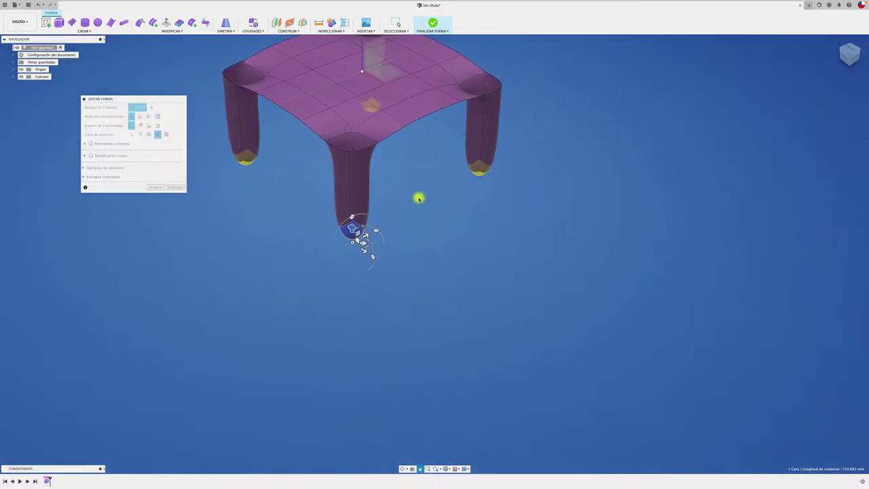
scroll(417, 201, down, 2)
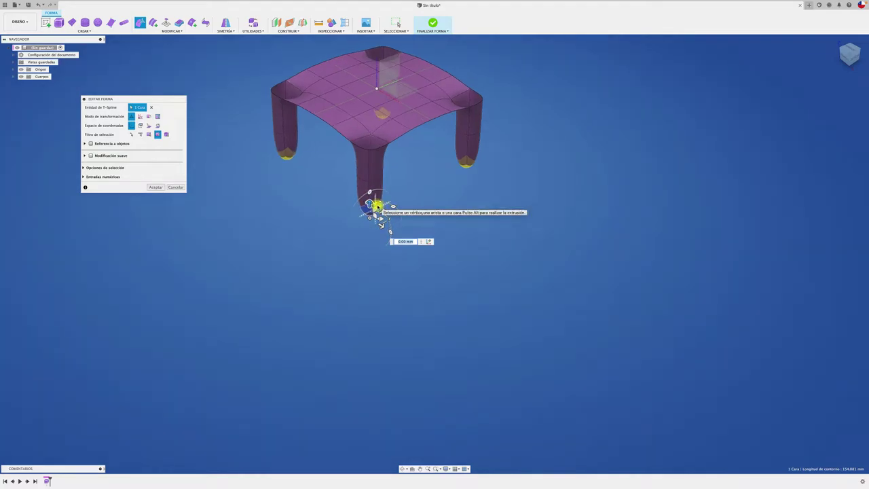
mouse_move(377, 206)
mouse_down()
mouse_move(395, 298)
mouse_move(370, 383)
mouse_up()
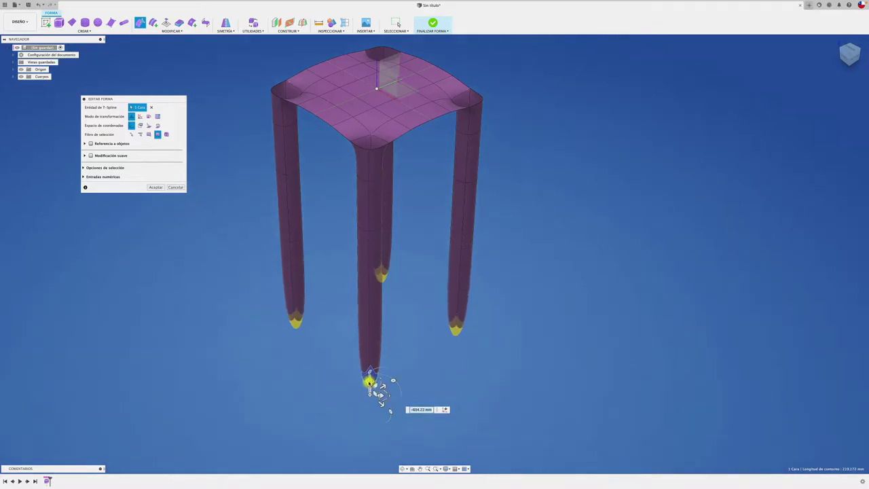
middle_drag(425, 364, 431, 315)
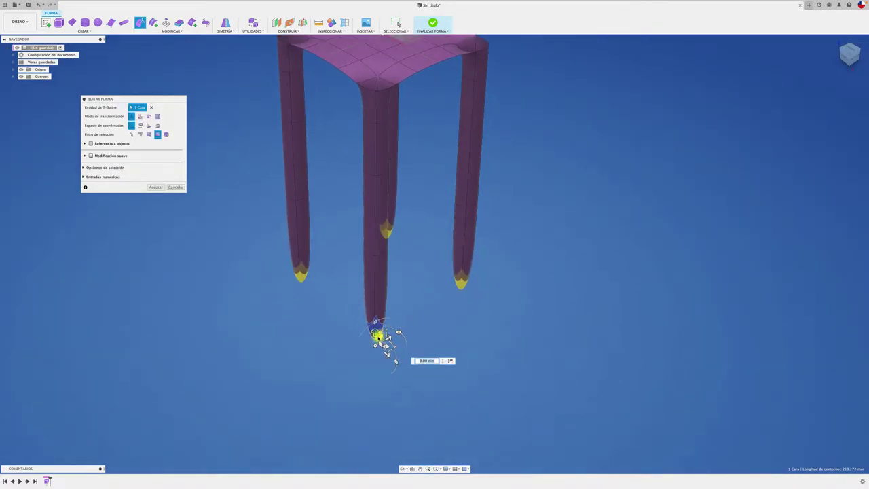
drag(375, 333, 374, 352)
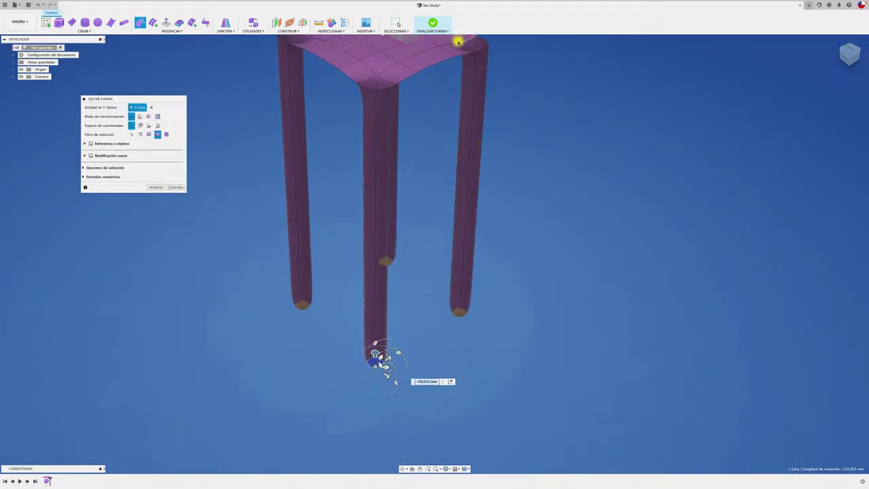
click(157, 187)
key(F6)
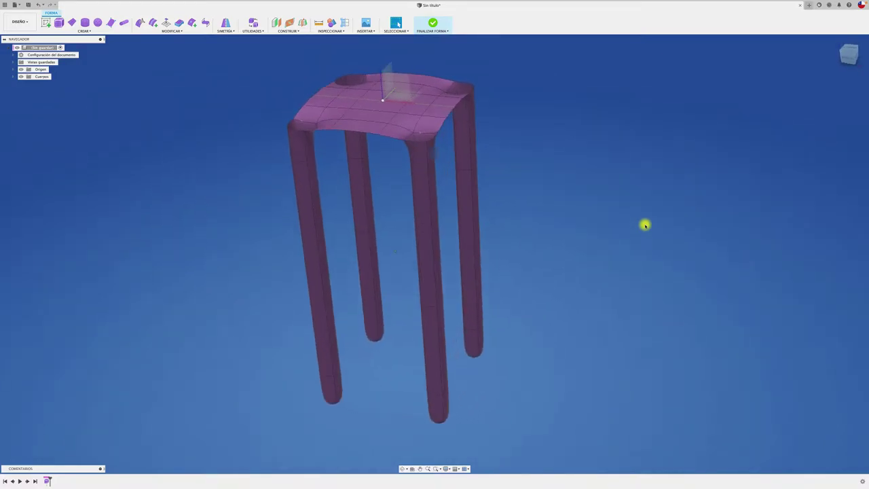
- Select the outer leg faces down to the leg bottoms and delete them
mouse_move(645, 225)
shift+middle_down()
mouse_move(523, 222)
mouse_move(377, 169)
mouse_move(340, 196)
mouse_move(308, 250)
mouse_move(324, 274)
mouse_move(388, 182)
shift+middle_up()
shift+click(308, 250)
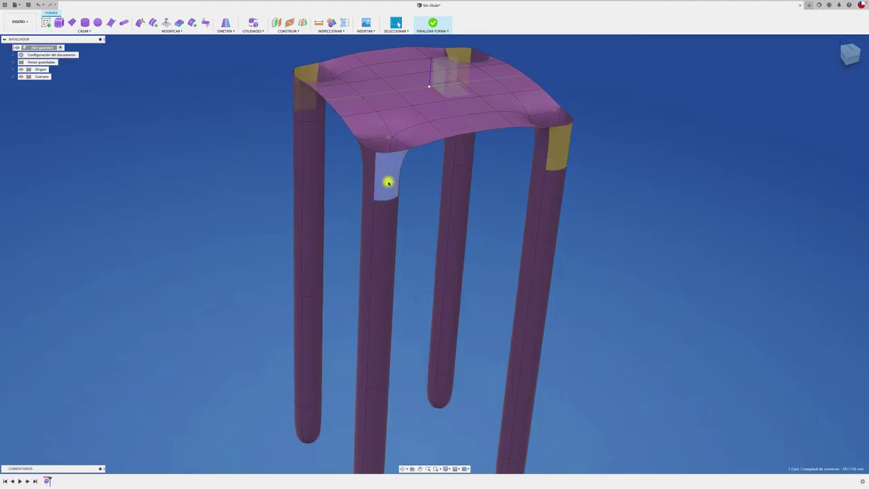
shift+click(365, 184)
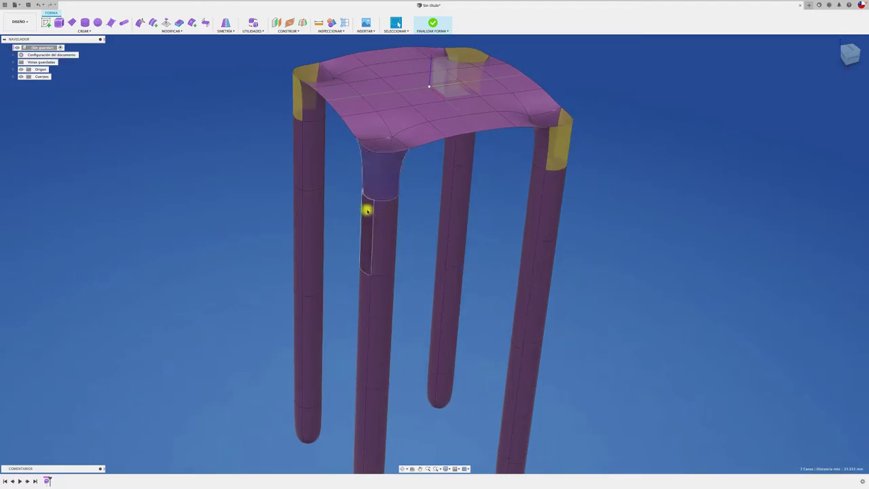
shift+click(386, 216)
shift+click(386, 295)
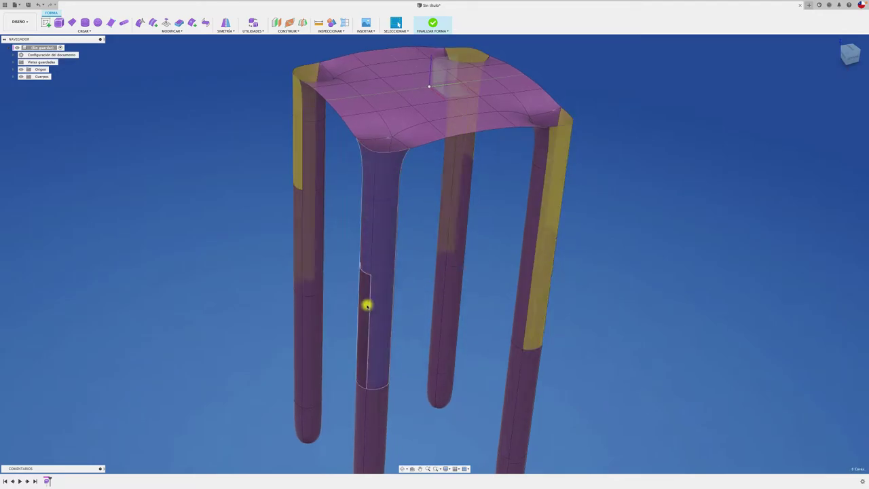
shift+middle_drag(408, 318, 428, 139)
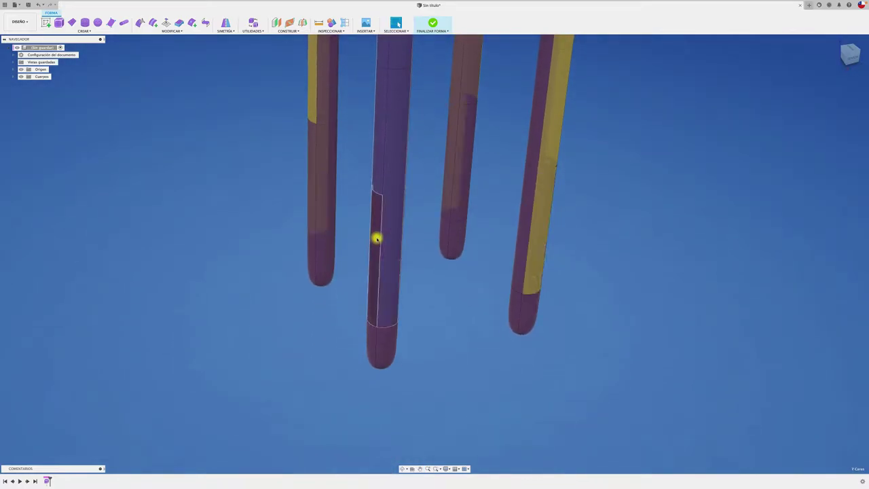
shift+click(376, 237)
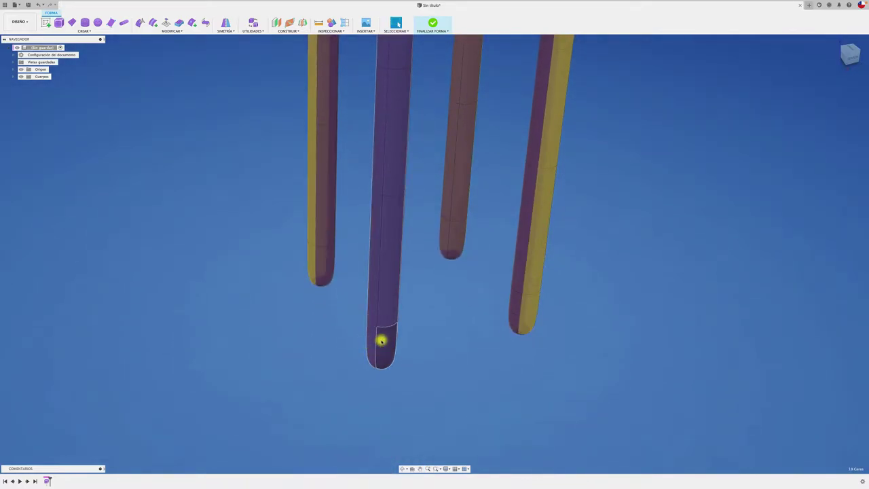
key(Delete)
- Start Thicken on the stool body to preview a 4 mm Normal thickness
scroll(447, 348, down, 1)
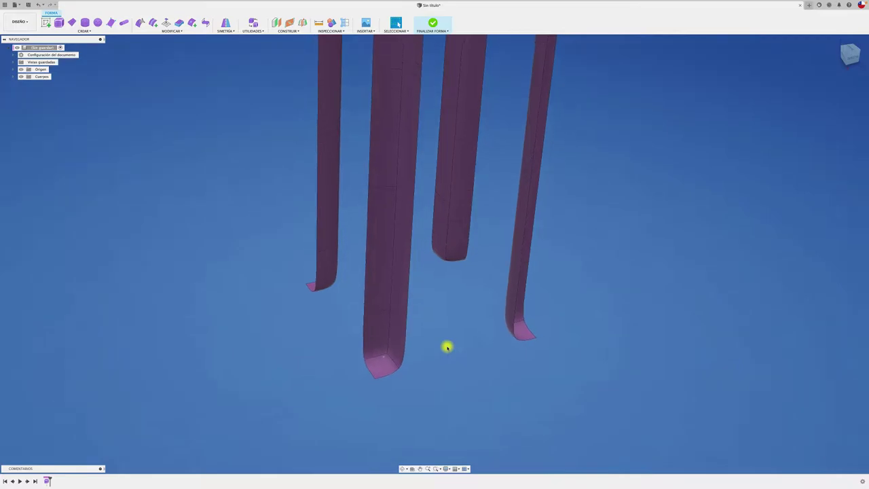
scroll(447, 347, down, 4)
shift+middle_drag(447, 347, 447, 347)
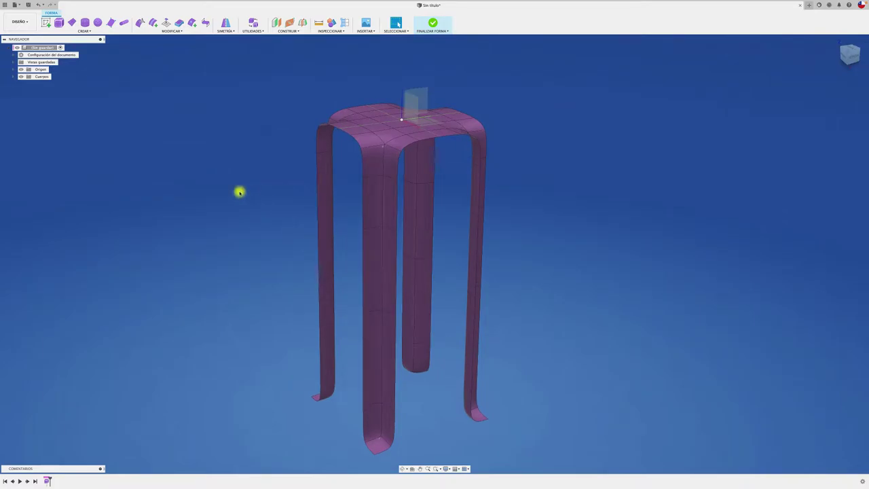
shift+middle_drag(240, 192, 240, 192)
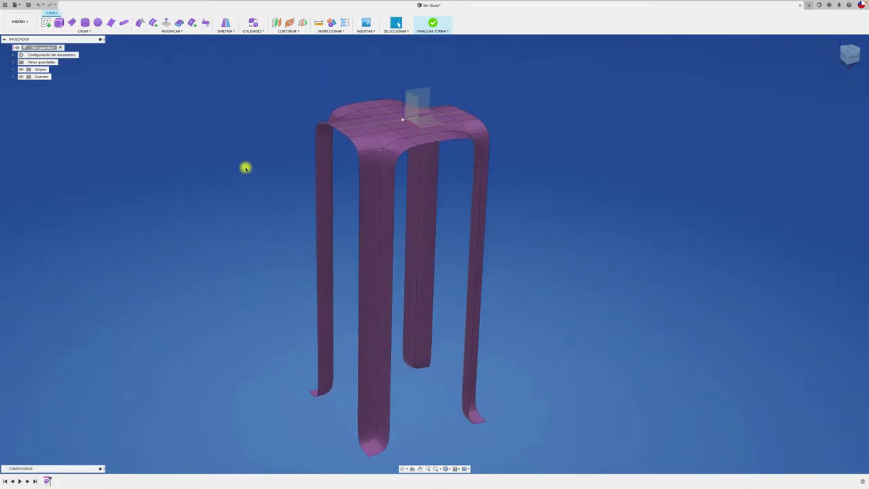
click(179, 23)
click(375, 145)
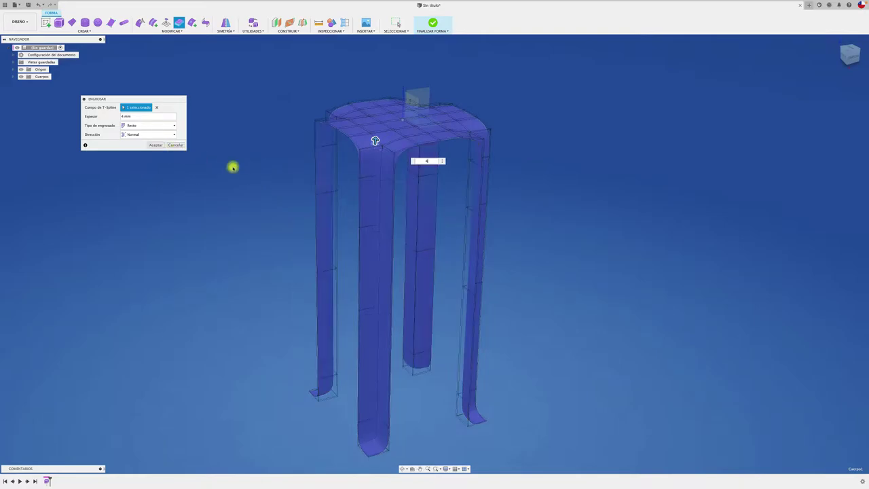
- Check the legs from below and accept the 4 mm Thicken
mouse_move(233, 167)
shift+middle_down()
mouse_move(349, 165)
mouse_move(473, 148)
mouse_move(235, 197)
shift+middle_up()
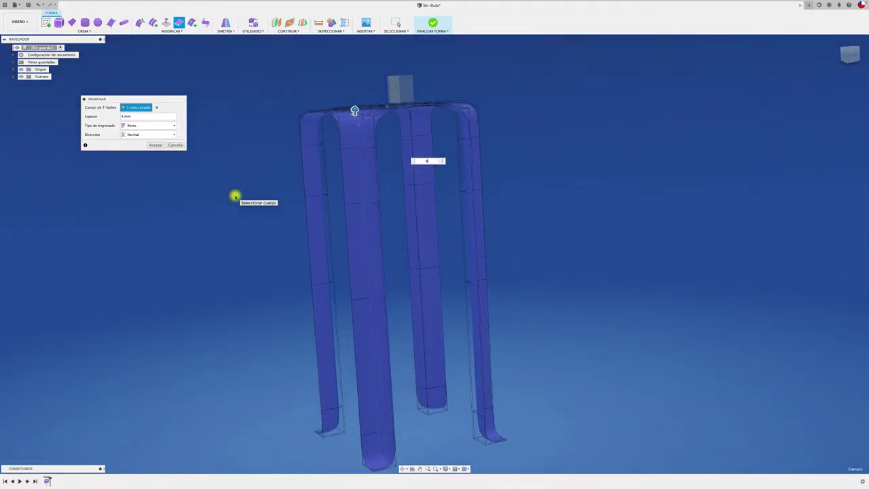
click(155, 145)
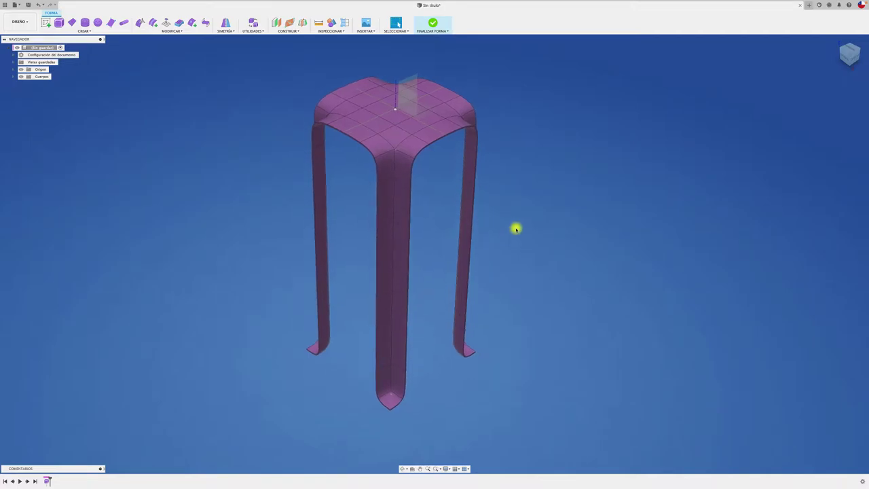
- Finish the form, convert Cuerpo1 into component Componente1:1, and switch to the front view
click(434, 25)
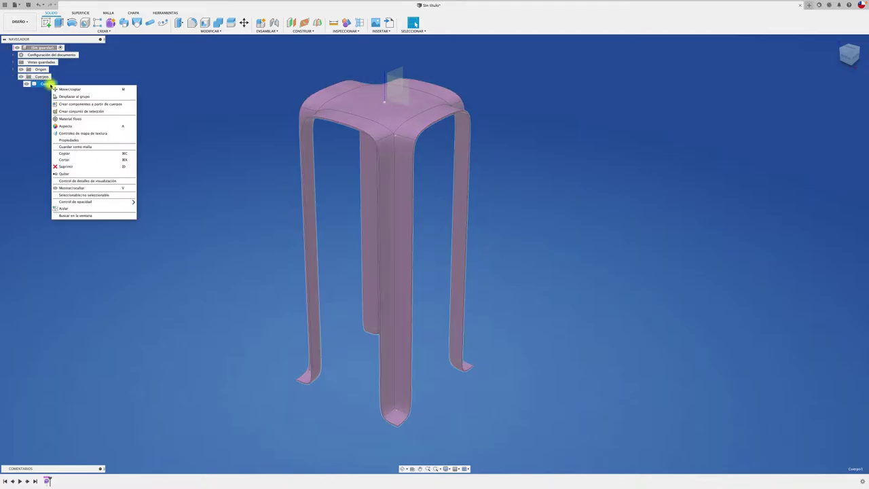
right_click(49, 85)
click(94, 104)
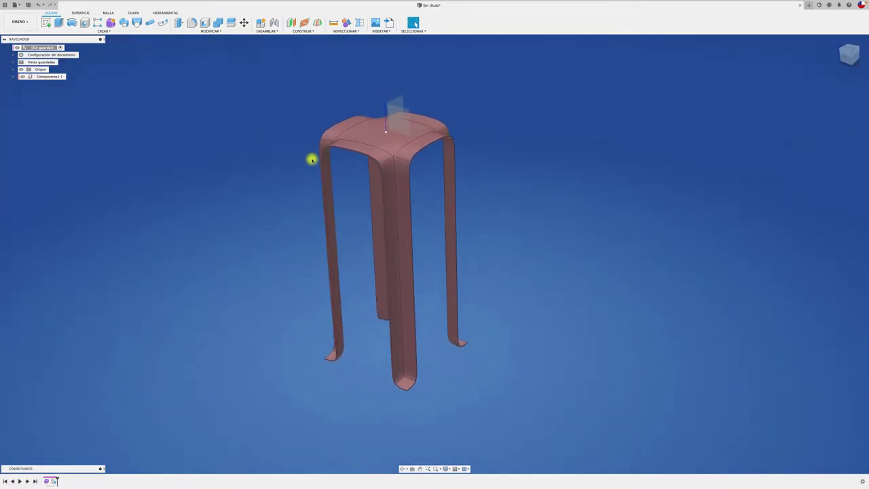
click(848, 58)
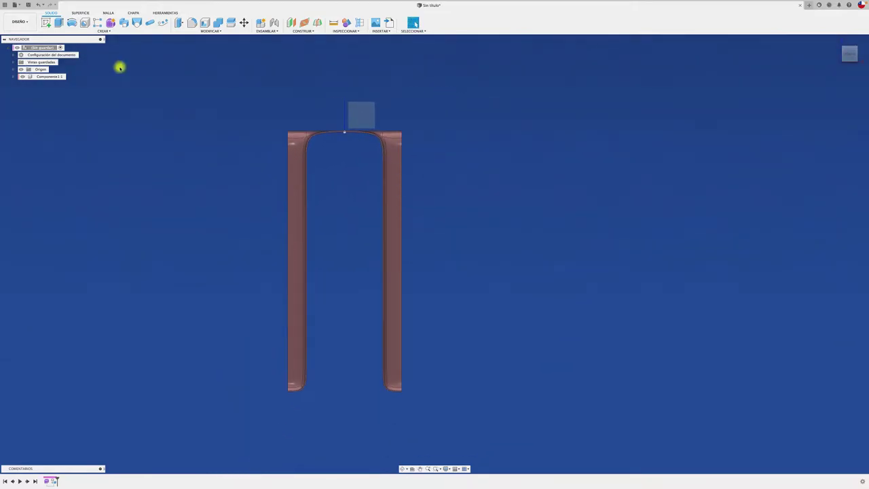
click(46, 22)
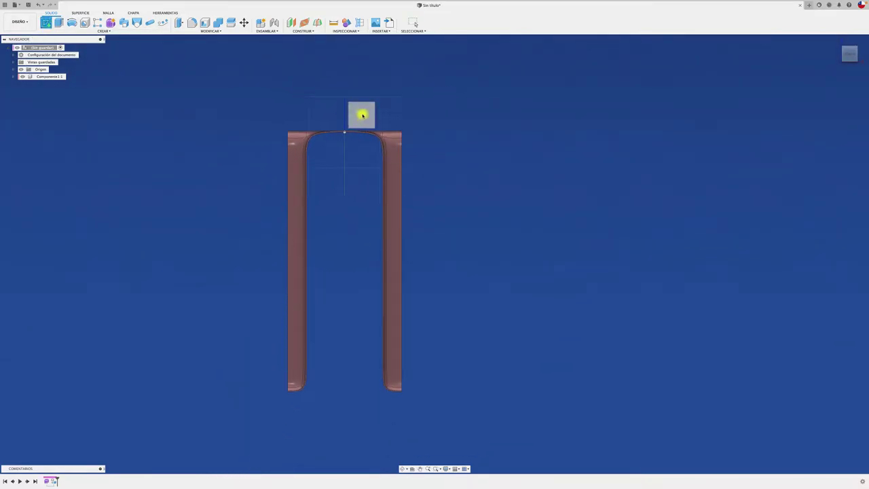
- Place the new sketch on the front origin plane and activate the Line tool
click(363, 115)
click(46, 22)
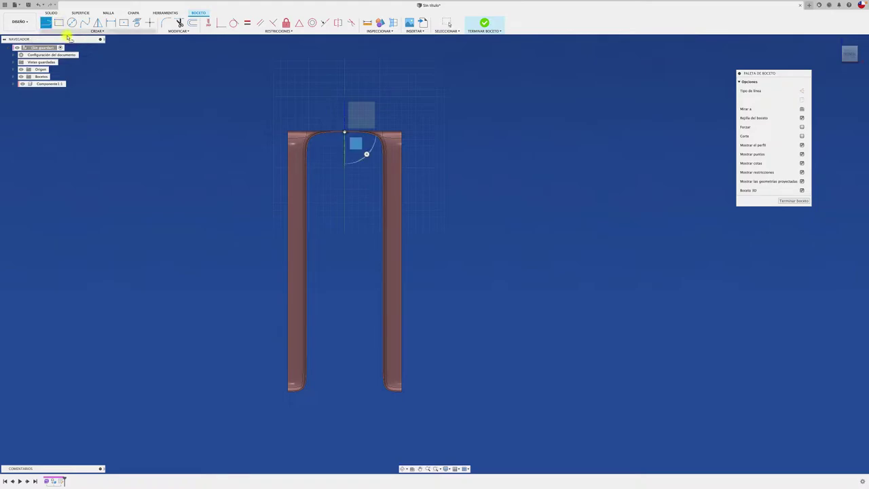
scroll(410, 124, up, 3)
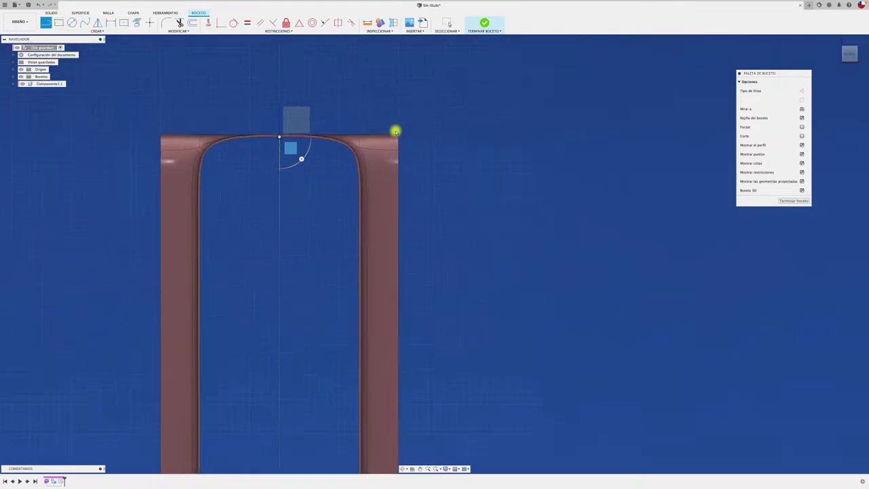
scroll(396, 130, up, 2)
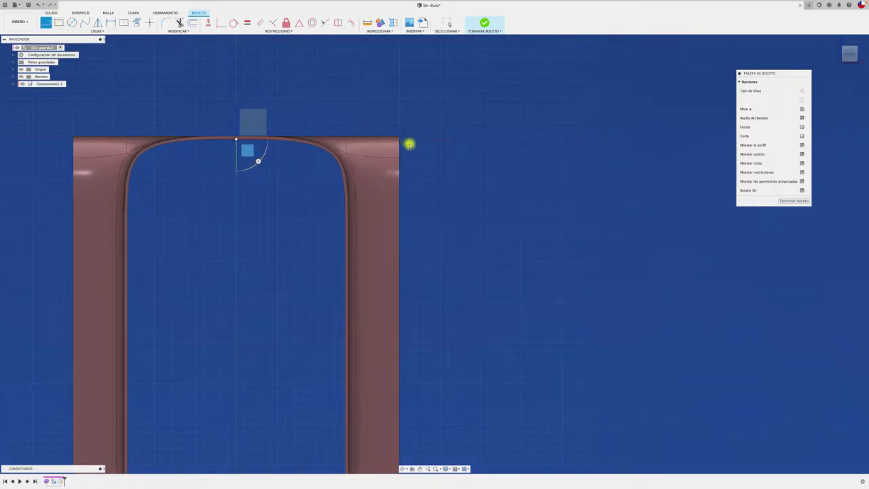
scroll(411, 145, up, 1)
scroll(414, 145, down, 3)
scroll(421, 151, down, 3)
scroll(442, 160, down, 2)
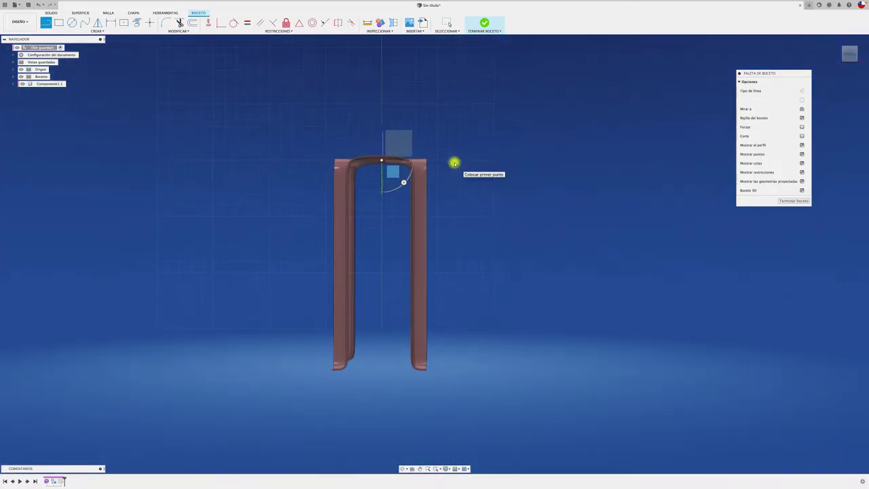
key(F6)
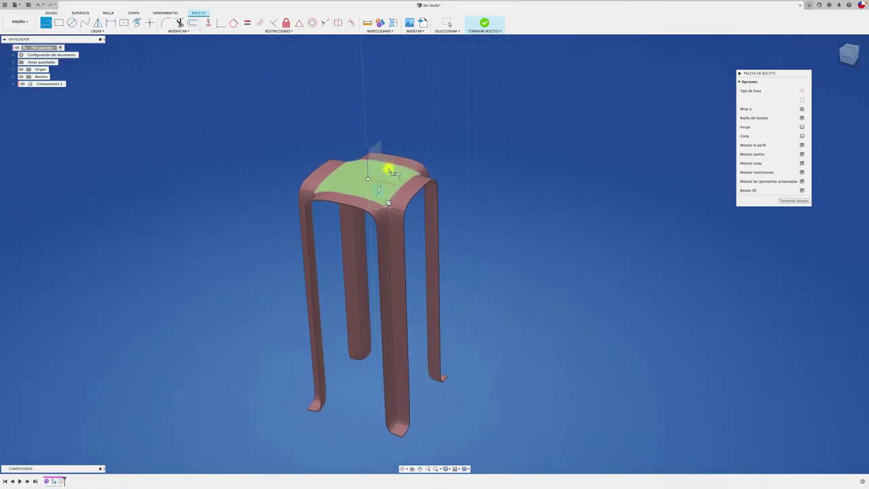
click(391, 169)
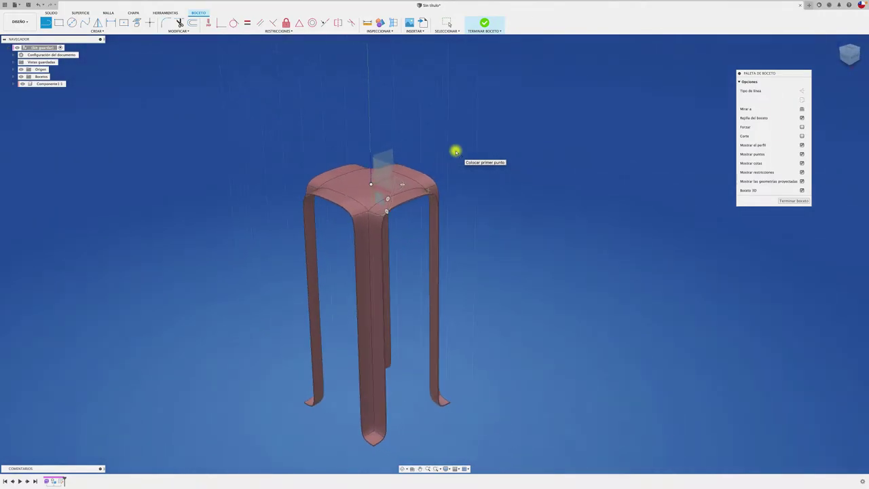
- Use Intersect with the five seat faces to create their curves on the sketch plane
click(99, 31)
mouse_move(74, 134)
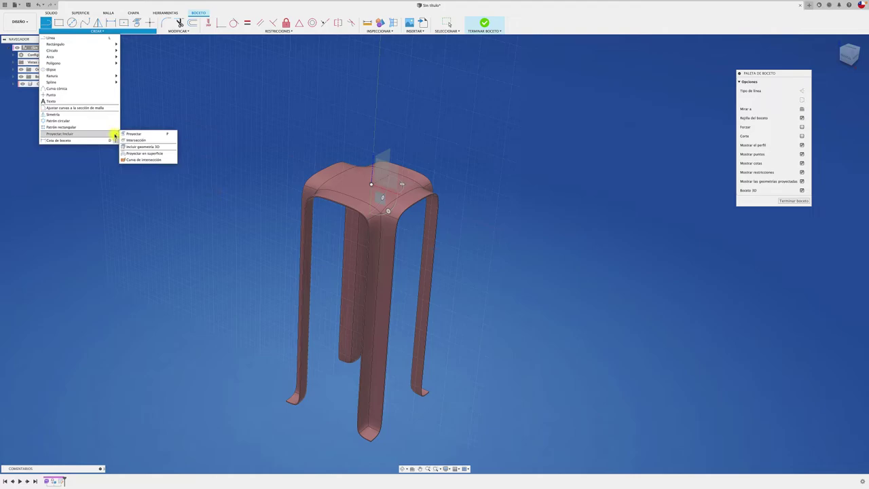
click(141, 143)
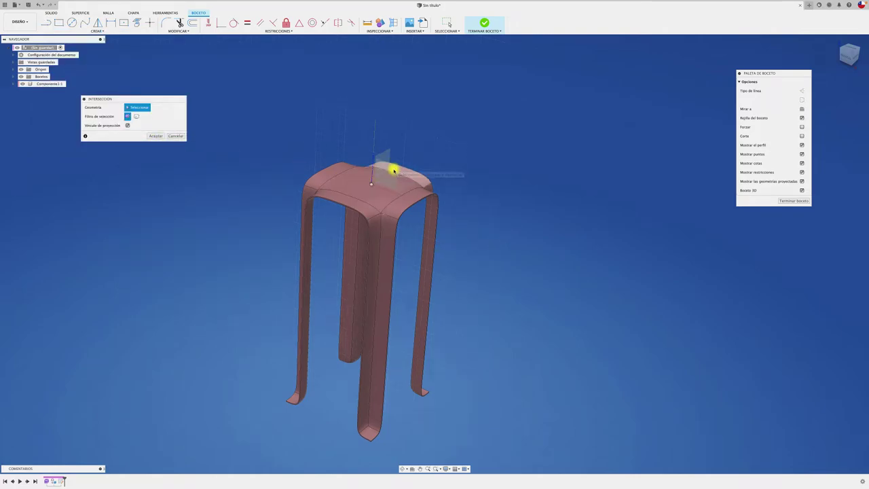
scroll(394, 170, up, 5)
scroll(396, 181, down, 3)
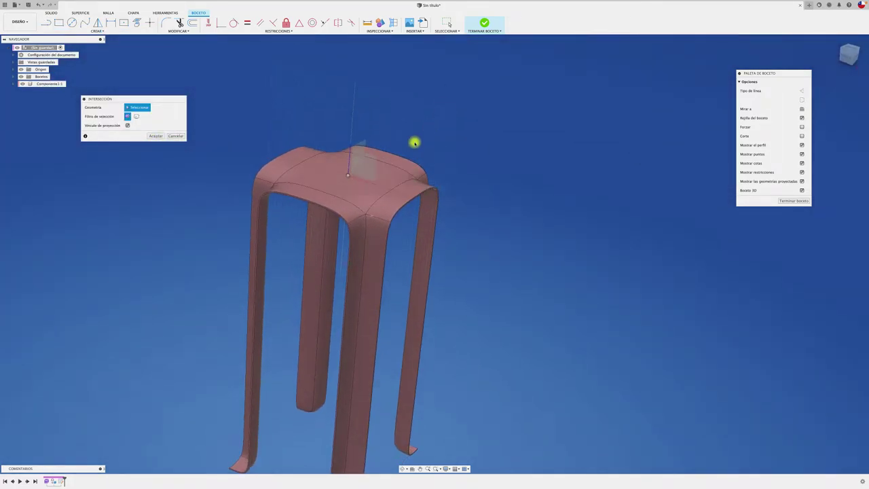
shift+middle_drag(415, 142, 361, 194)
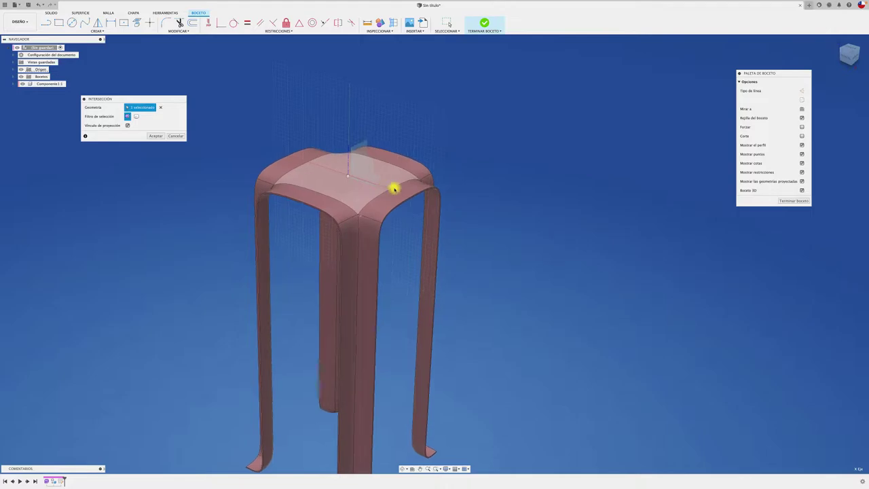
scroll(445, 201, up, 3)
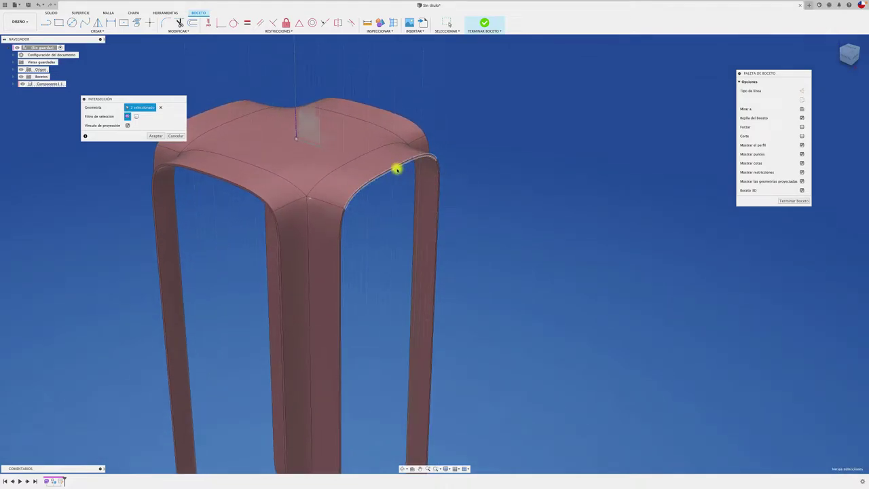
mouse_move(398, 172)
shift+middle_down()
mouse_move(306, 145)
mouse_move(233, 142)
mouse_move(245, 150)
mouse_move(355, 140)
shift+middle_up()
click(245, 147)
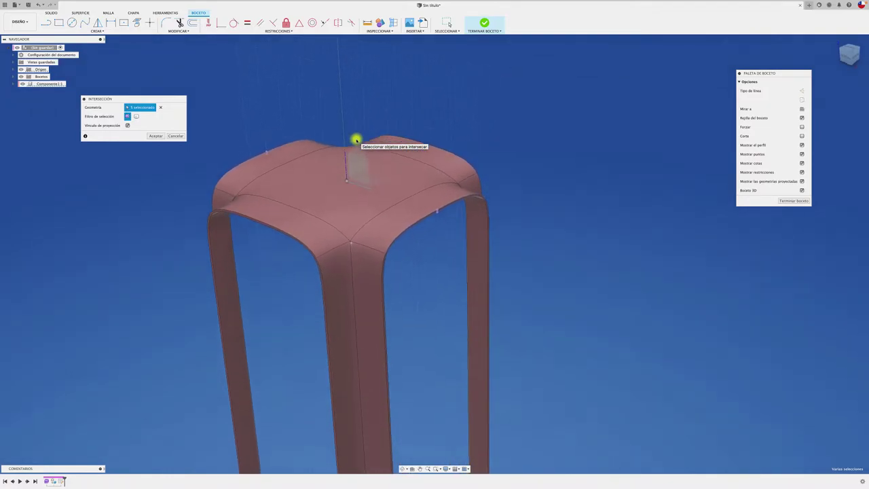
click(155, 136)
shift+middle_drag(479, 150, 447, 210)
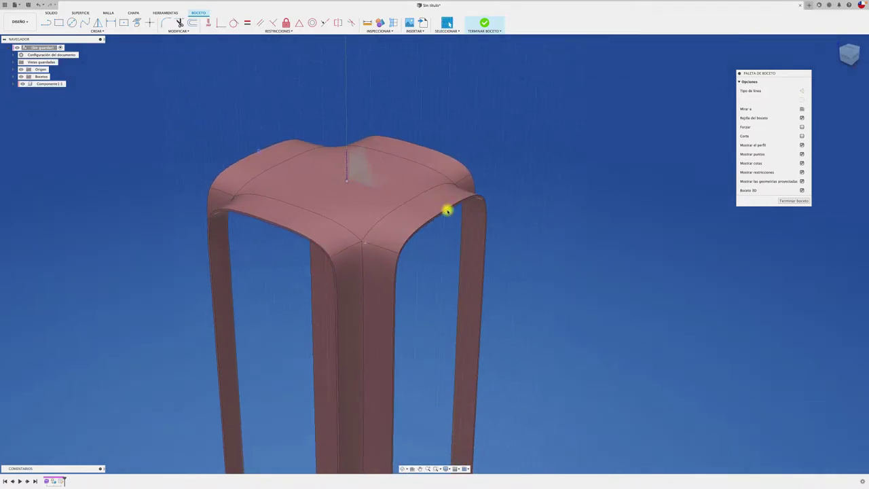
- Draw a vertical line from the seat's right corner, then delete it
click(849, 58)
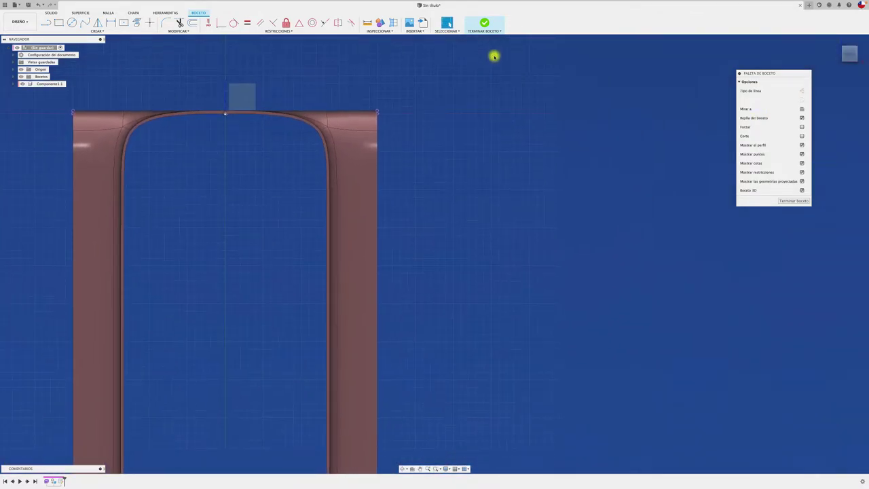
click(48, 24)
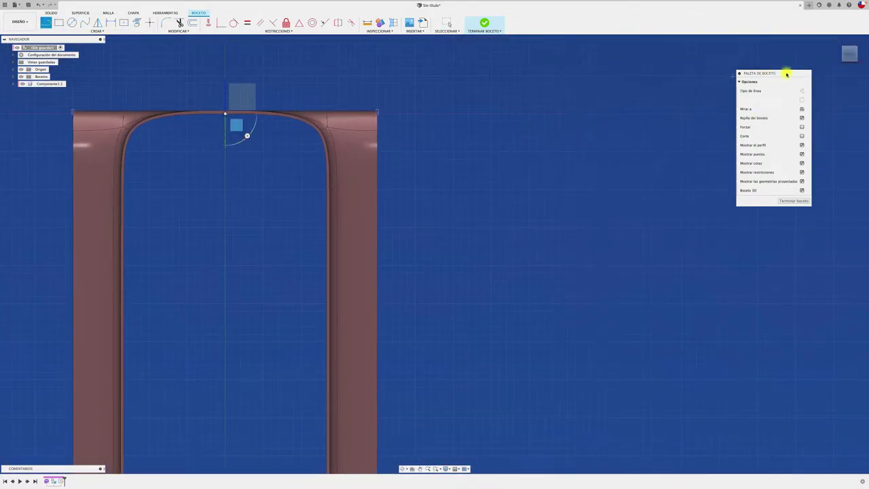
drag(786, 74, 559, 57)
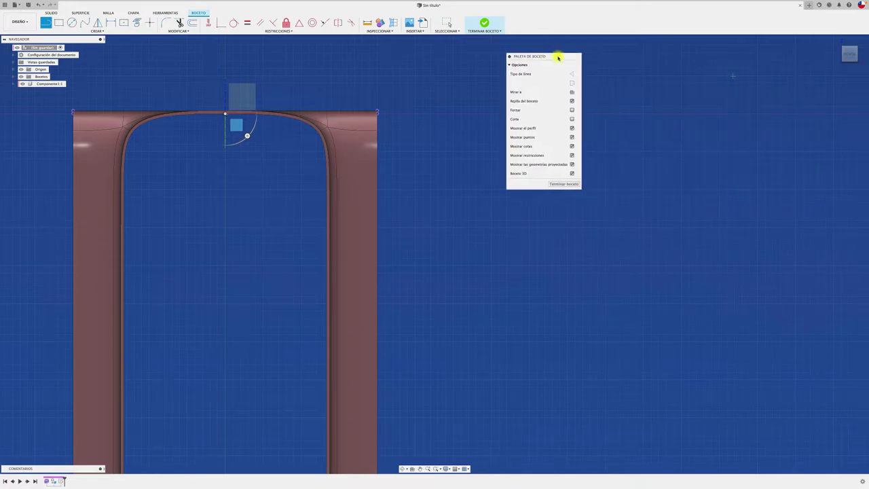
click(404, 111)
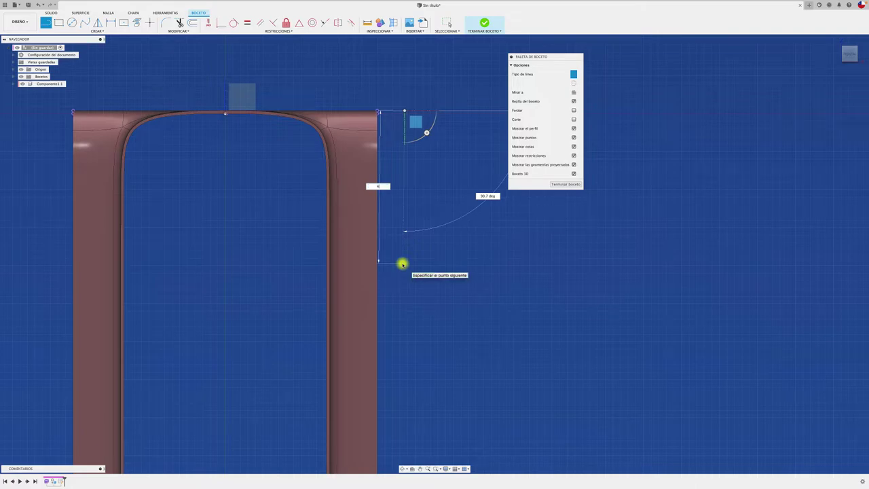
text(30)
key(Return)
key(Escape)
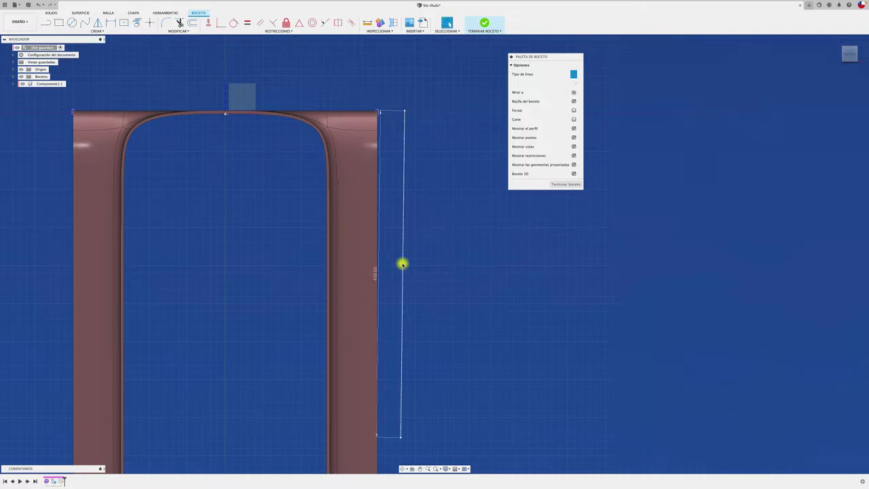
scroll(460, 221, down, 3)
scroll(462, 238, down, 3)
scroll(464, 253, up, 2)
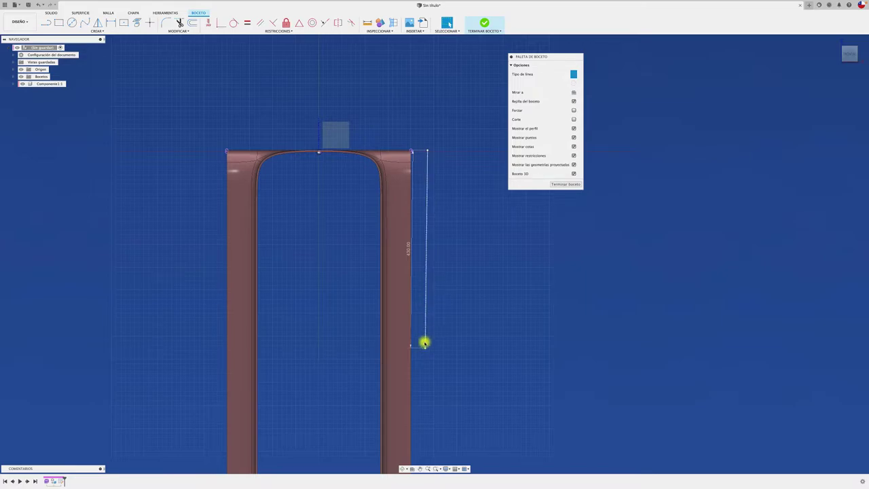
shift+middle_drag(423, 343, 423, 342)
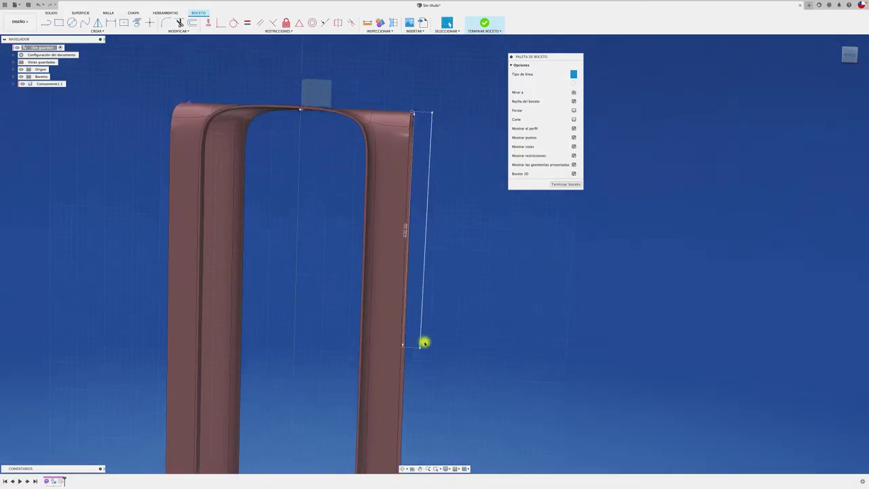
click(849, 57)
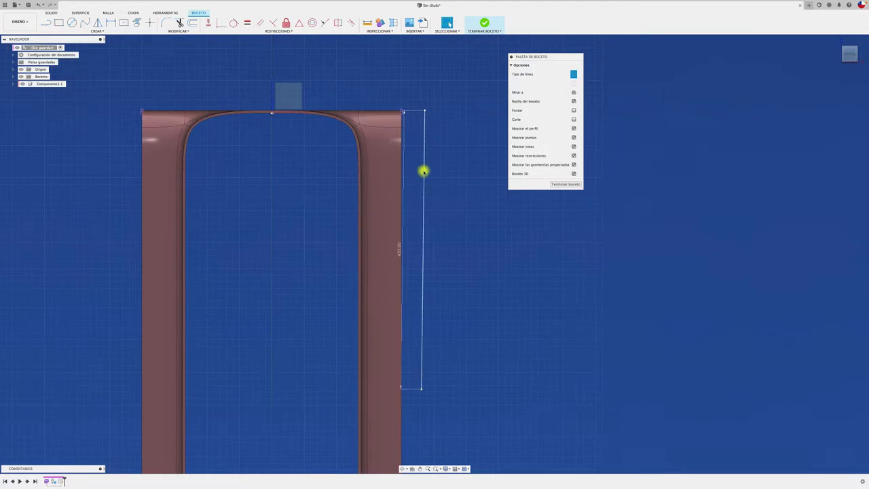
click(423, 172)
key(Delete)
scroll(413, 111, up, 2)
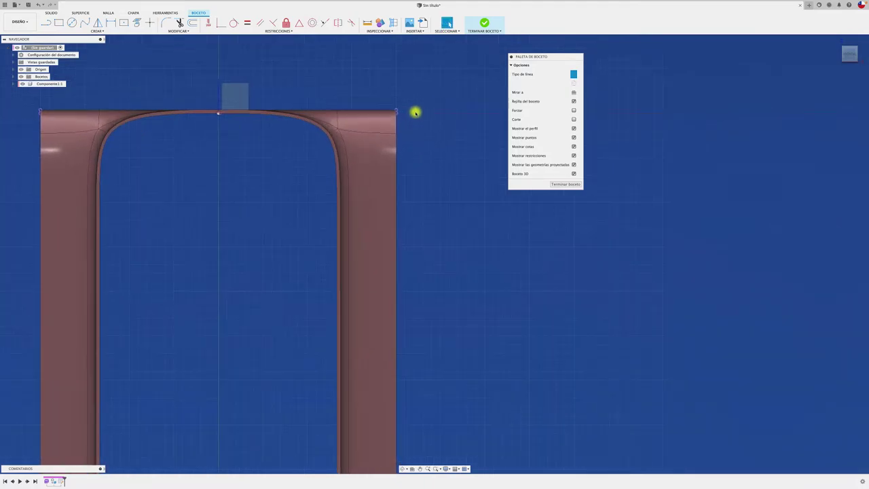
scroll(407, 109, up, 1)
- Draw a short horizontal line off the seat's top-right corner and a vertical line down from its end
key(l)
click(392, 109)
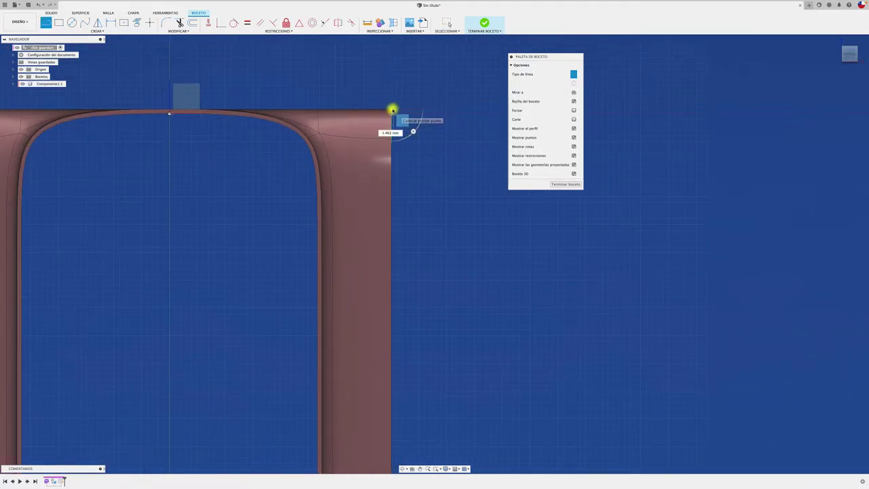
click(448, 110)
key(Escape)
key(l)
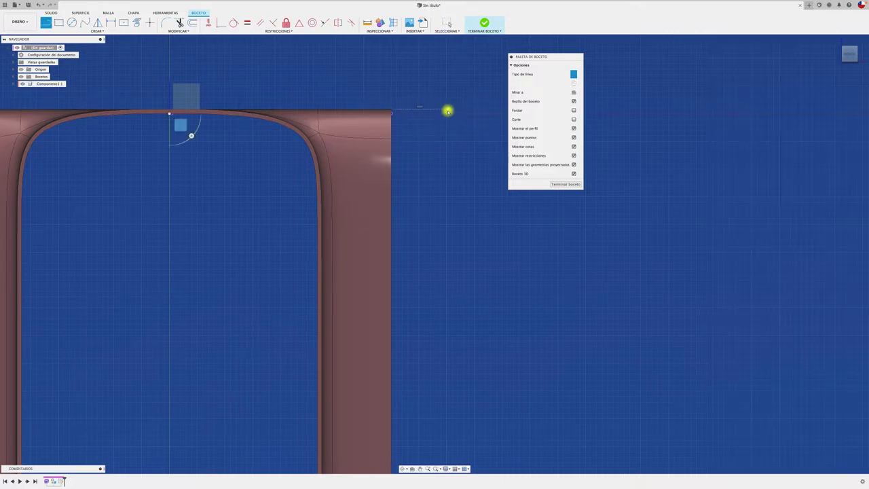
click(448, 110)
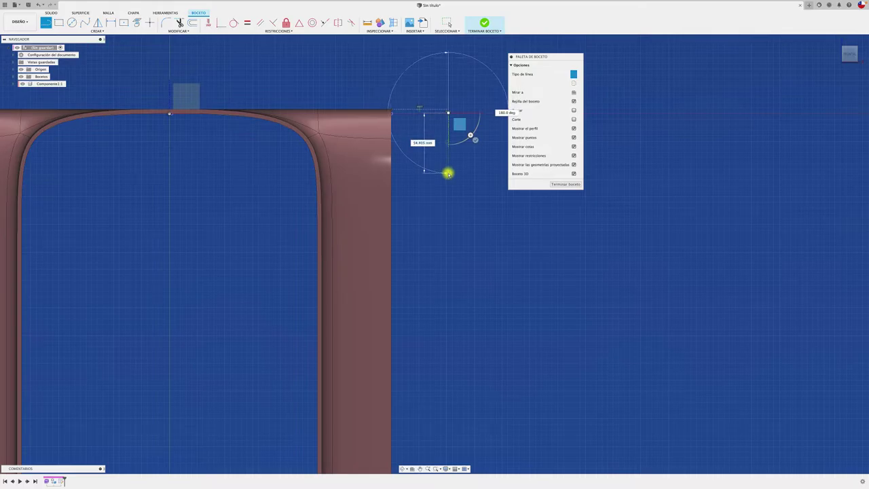
click(449, 173)
key(Escape)
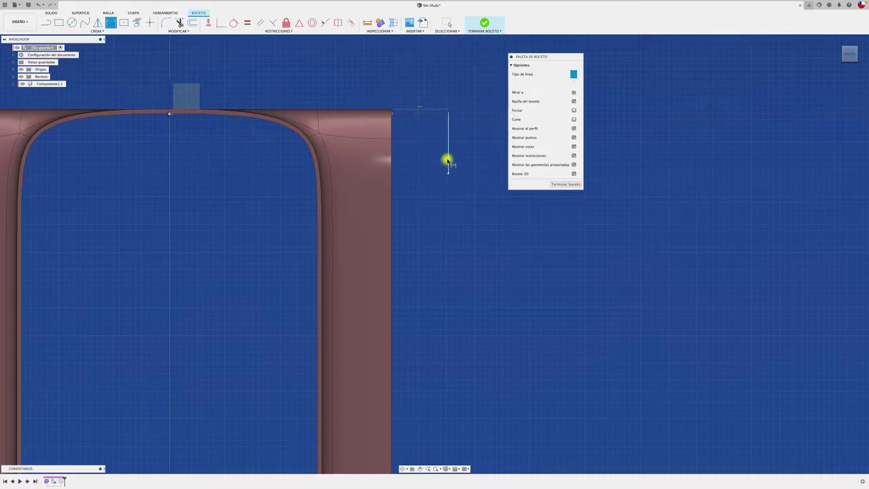
- Dimension the vertical line to 430 mm
click(448, 161)
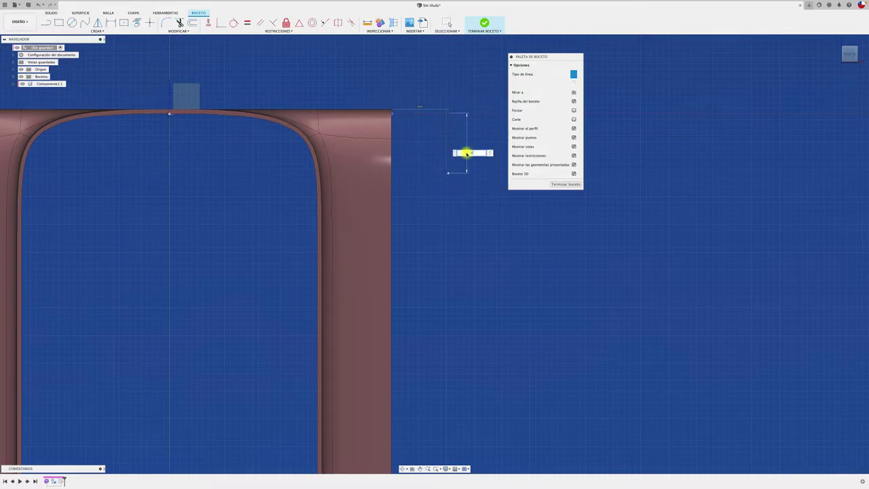
key(Return)
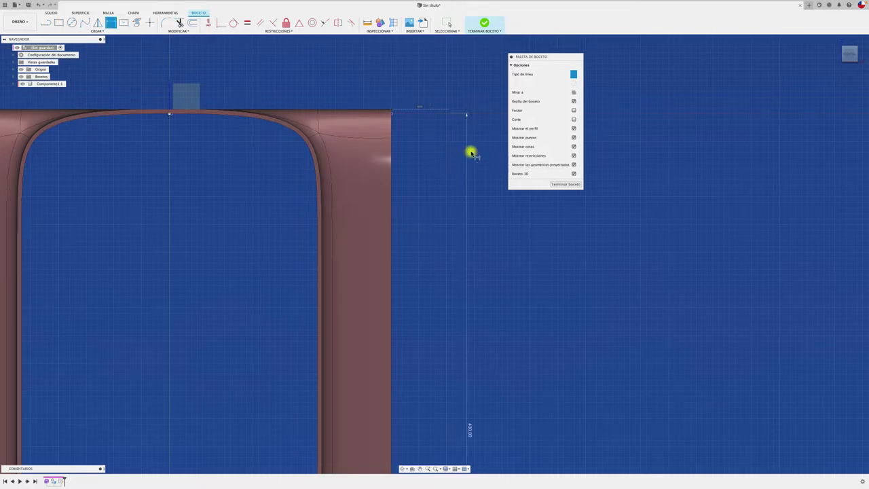
scroll(467, 152, down, 3)
scroll(469, 152, down, 2)
scroll(469, 147, down, 2)
scroll(495, 272, up, 1)
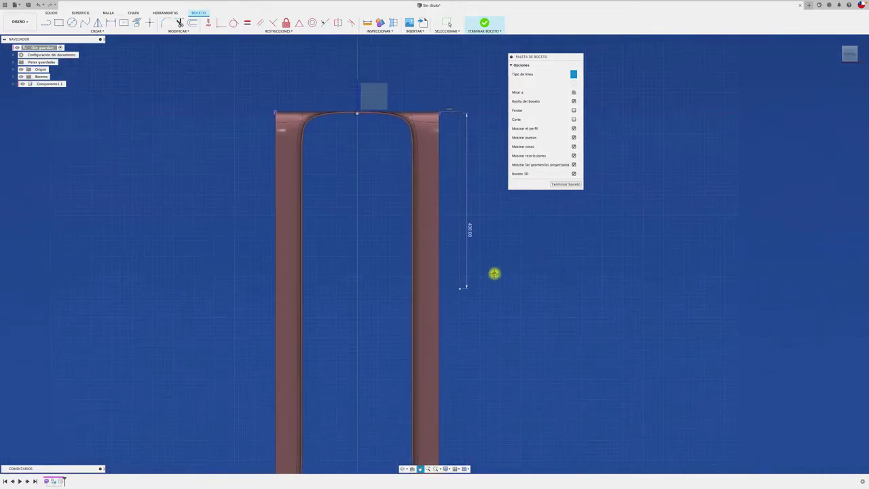
middle_drag(495, 272, 493, 209)
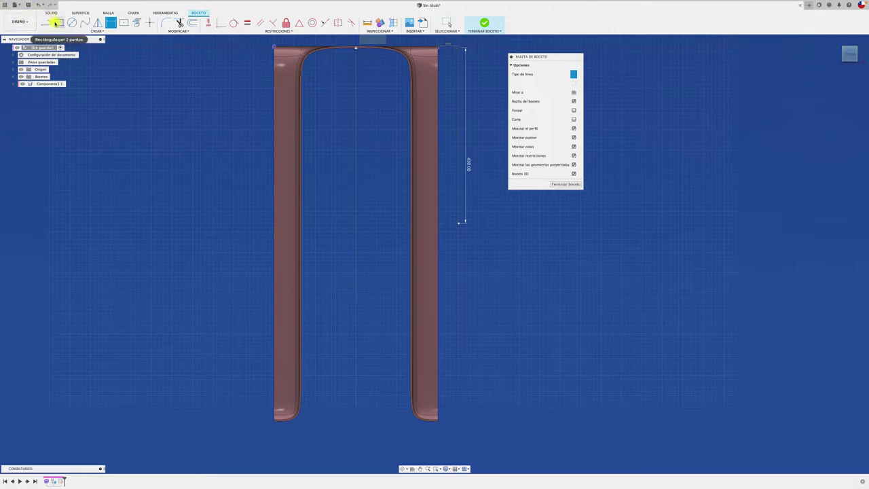
- Draw a two-point rectangle from the 430 mm line's lower end past the left leg, then finish the sketch
click(58, 22)
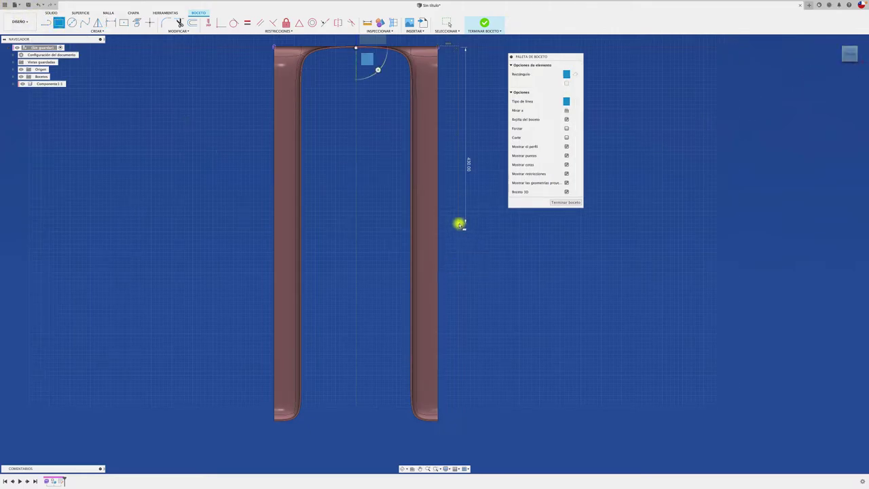
click(459, 224)
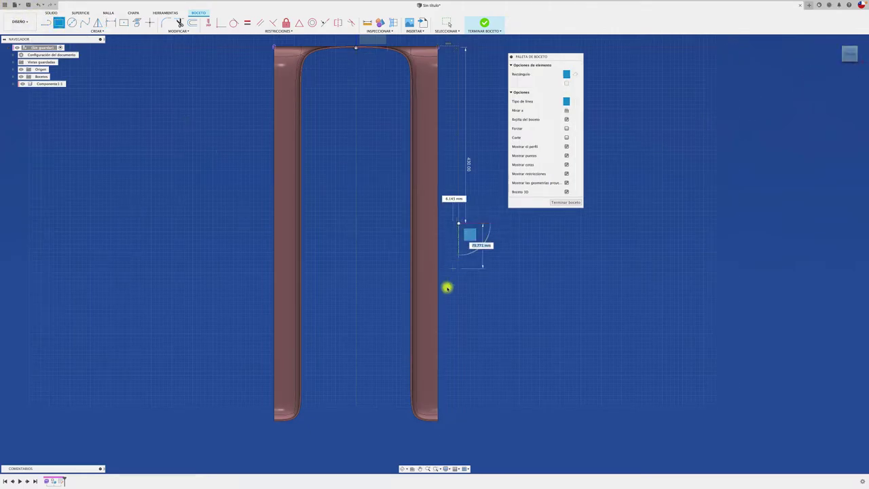
click(230, 438)
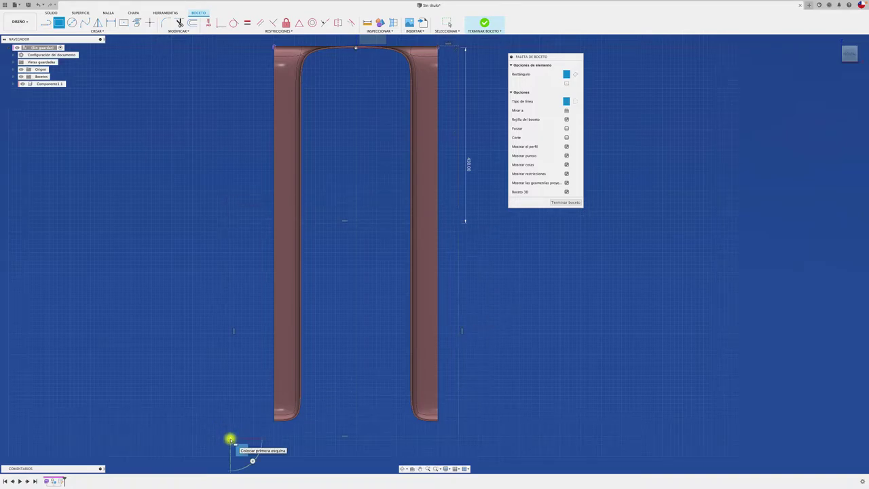
shift+middle_drag(230, 439, 323, 375)
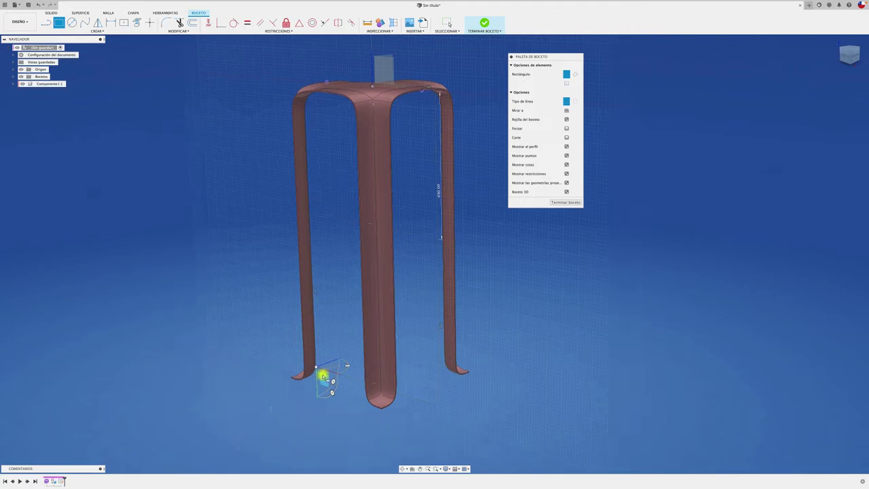
click(561, 203)
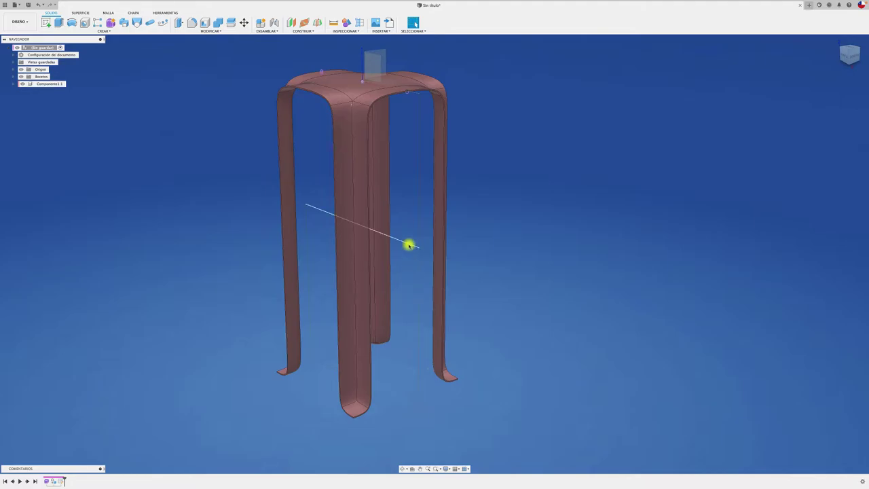
- Reopen the sketch and delete the leftover lines and the stray vertical line
key(ctrl+z)
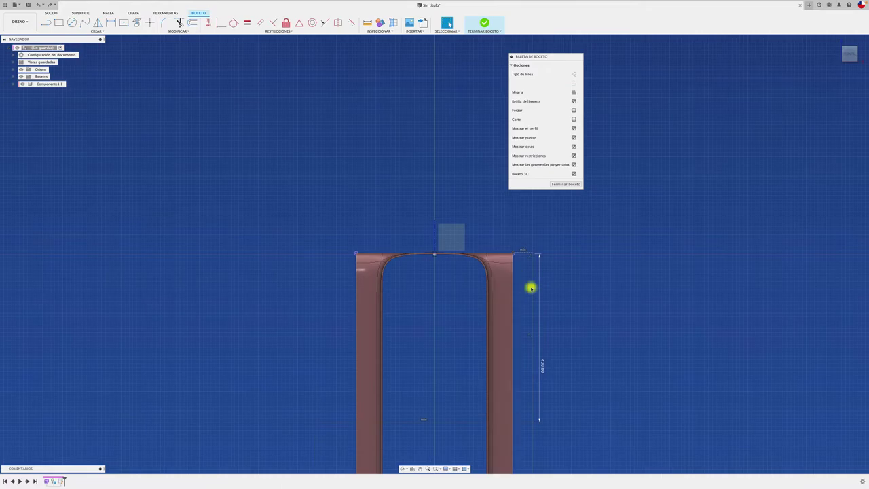
scroll(406, 141, down, 2)
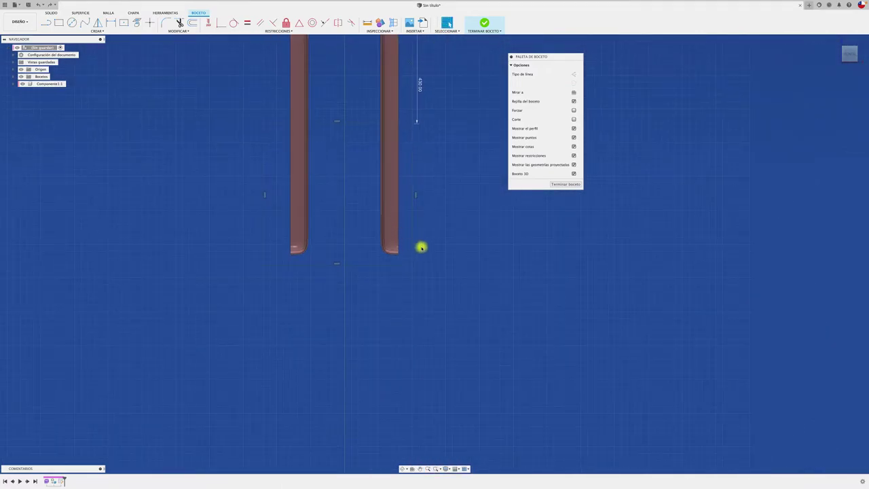
click(411, 270)
key(Delete)
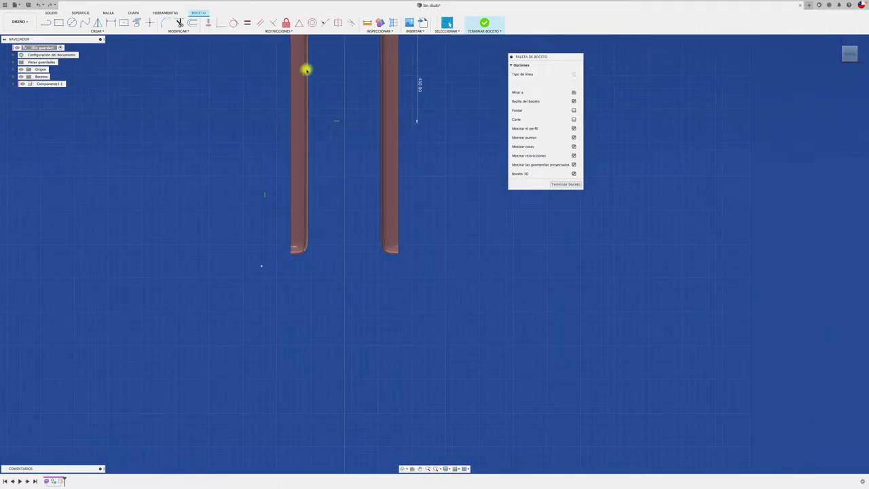
click(258, 156)
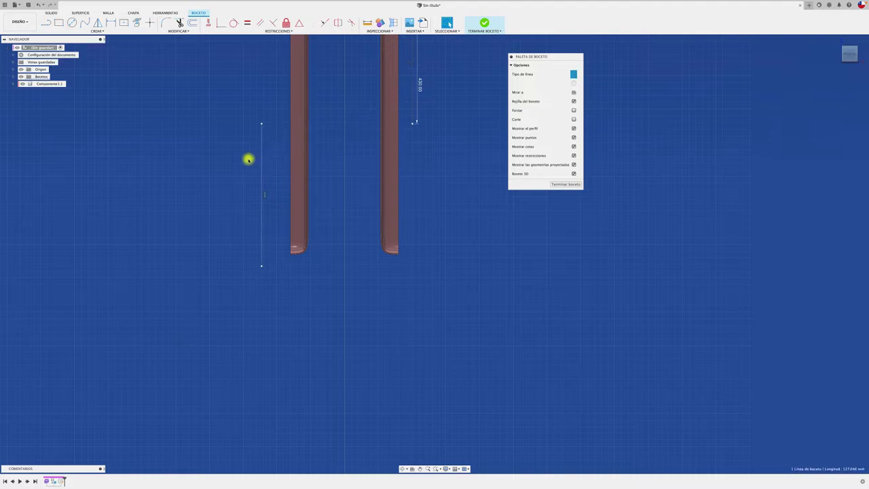
key(Delete)
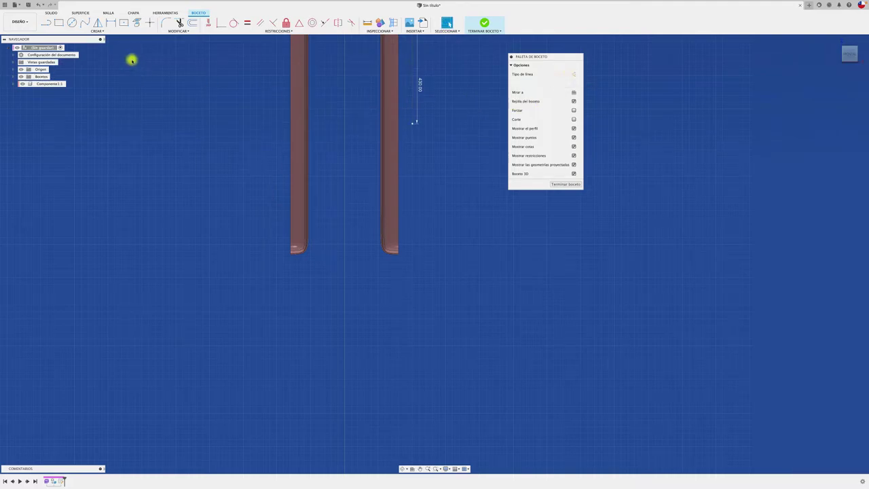
- Draw a two-point rectangle around both legs' lower ends and finish the sketch
click(59, 23)
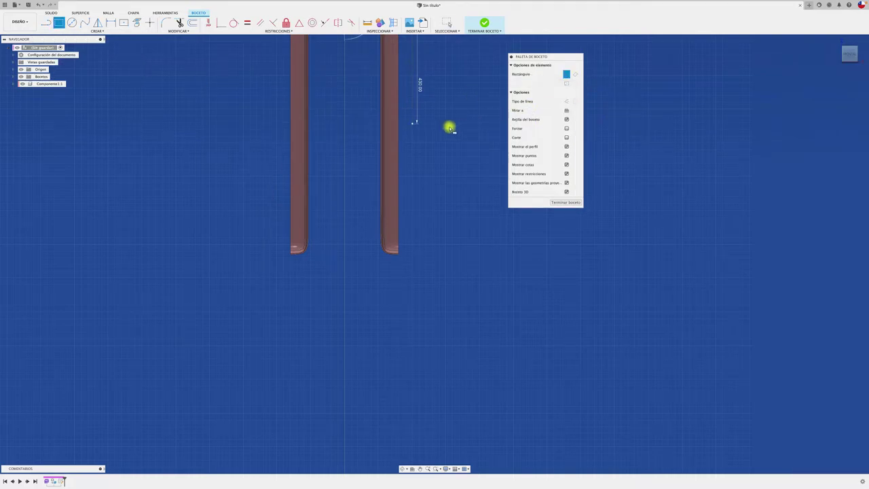
click(416, 123)
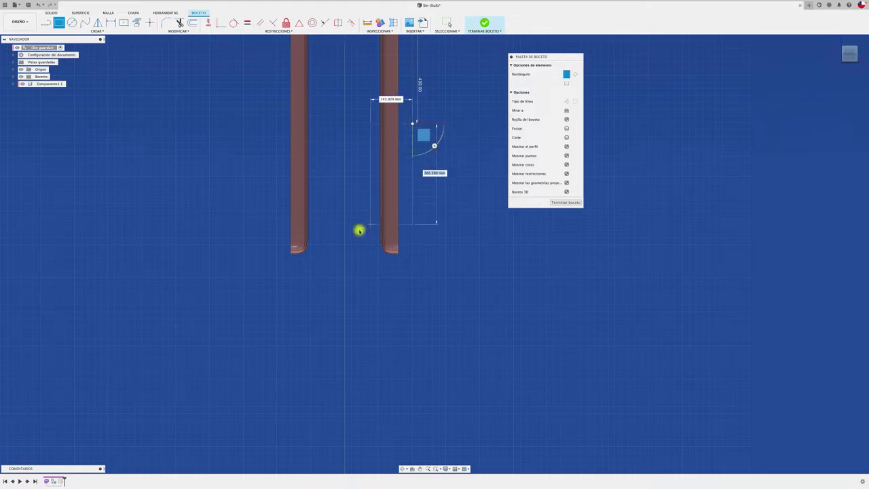
click(270, 273)
click(487, 26)
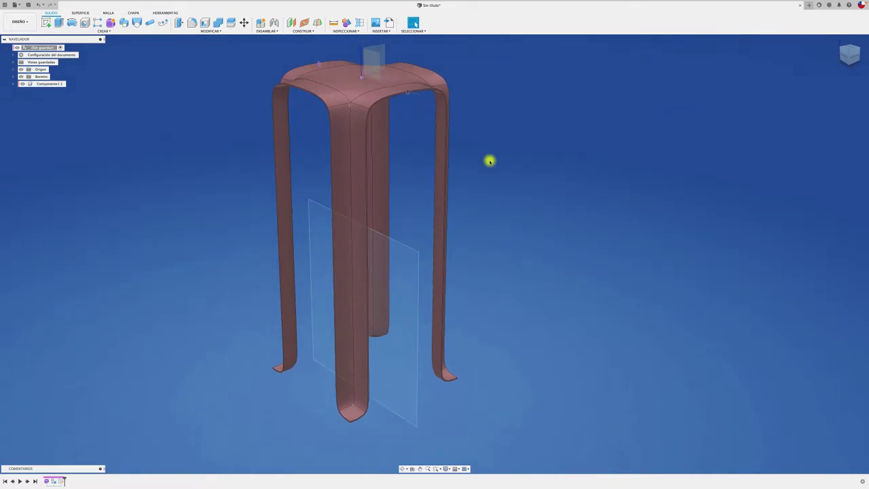
- Extrude the rectangle as a symmetric 792.773 mm Cut to trim the legs
key(e)
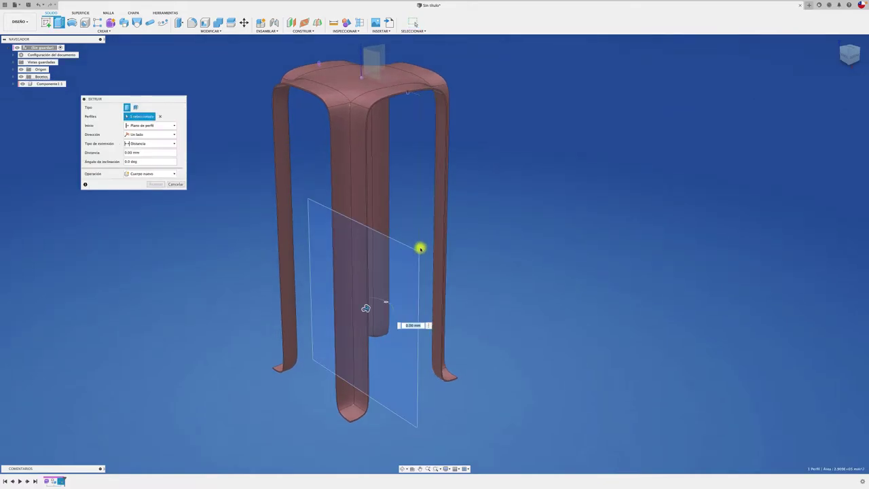
drag(367, 309, 552, 244)
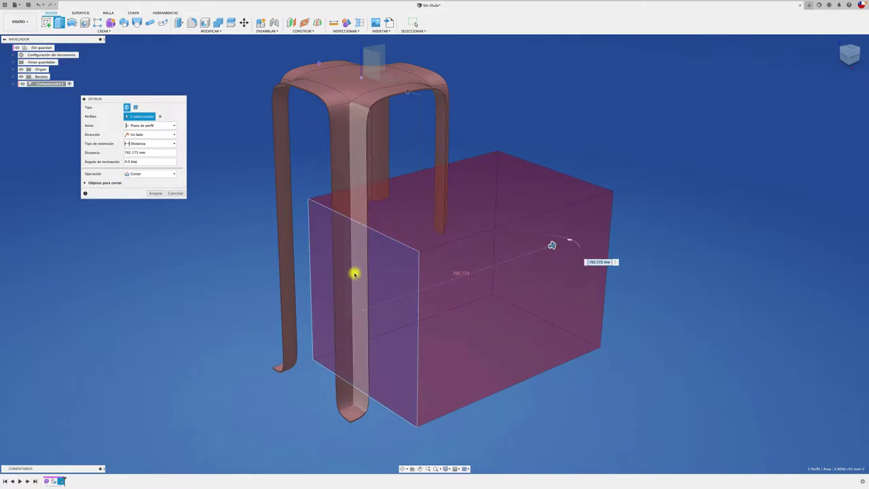
click(157, 144)
click(157, 134)
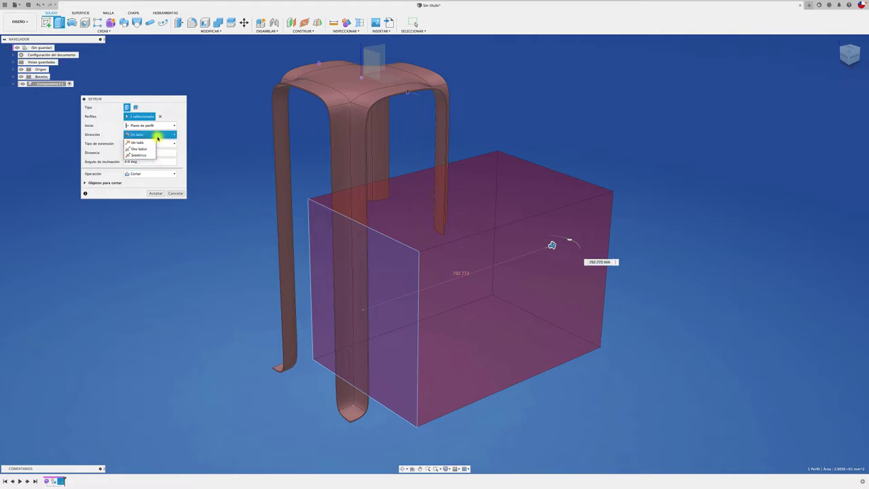
click(151, 155)
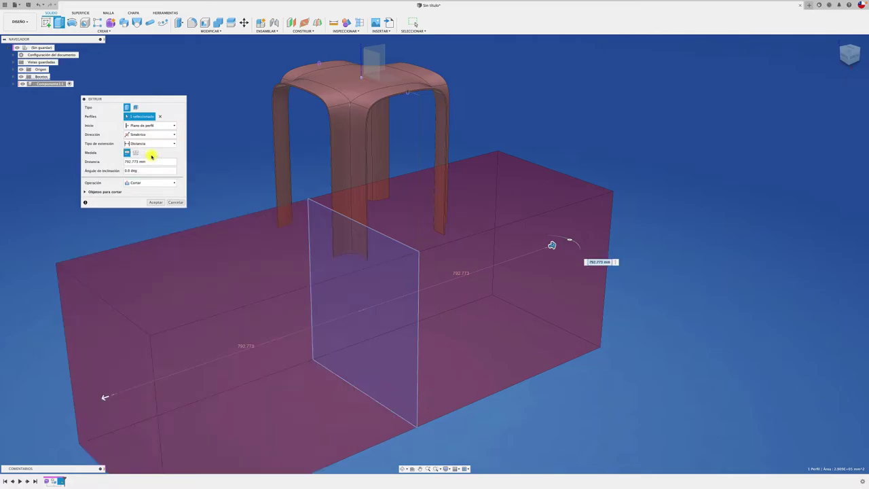
click(161, 202)
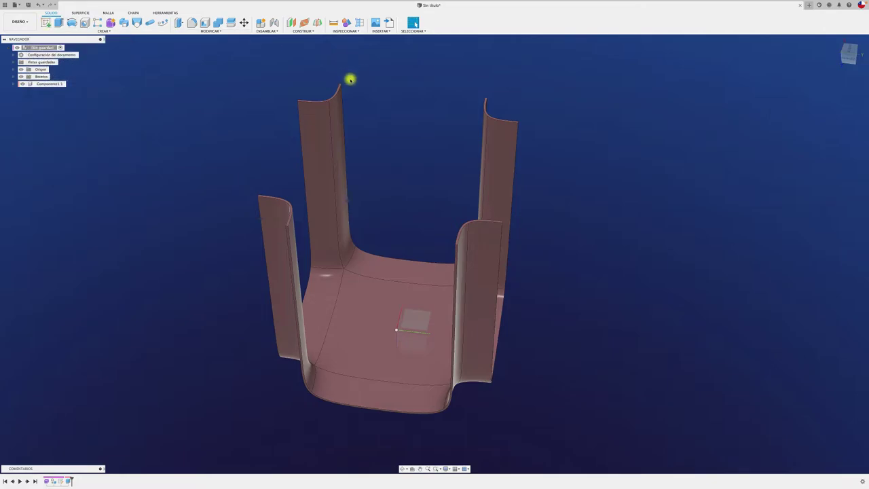
- Create a construction plane through three stool vertices diagonally across the seat
click(313, 32)
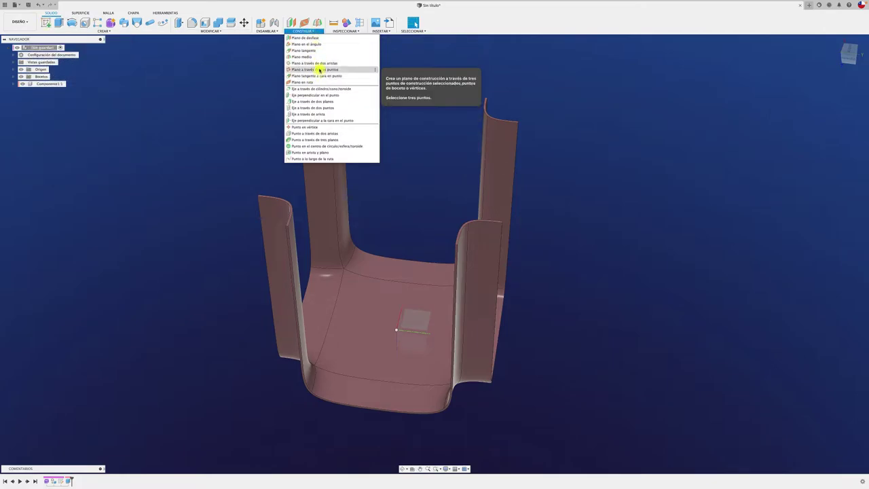
click(315, 70)
scroll(390, 112, up, 2)
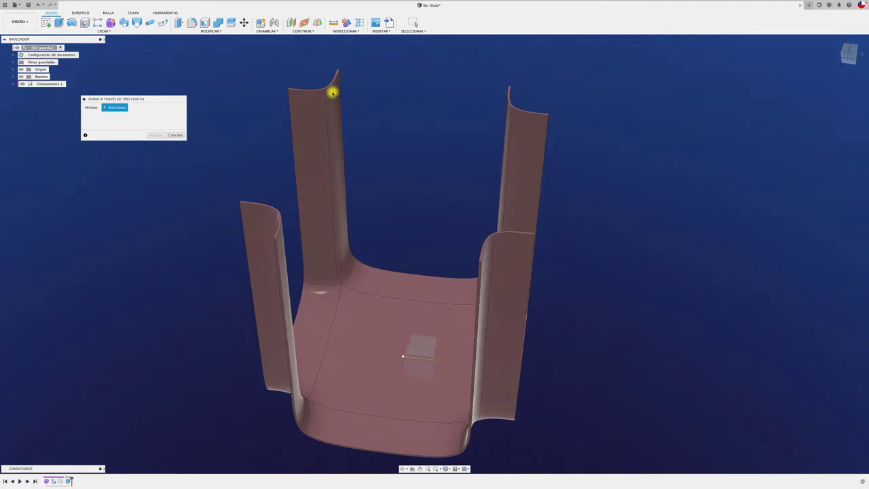
click(325, 91)
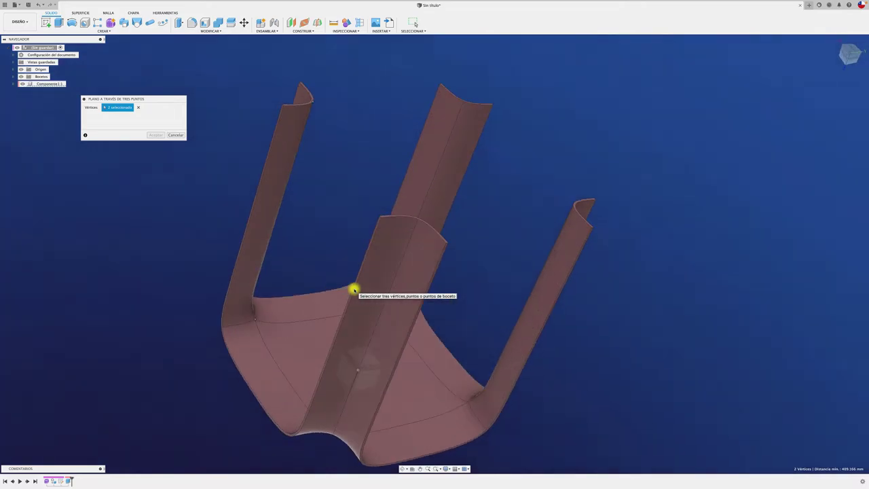
mouse_move(342, 285)
shift+middle_down()
mouse_move(422, 347)
mouse_move(408, 247)
shift+middle_up()
click(421, 366)
click(155, 135)
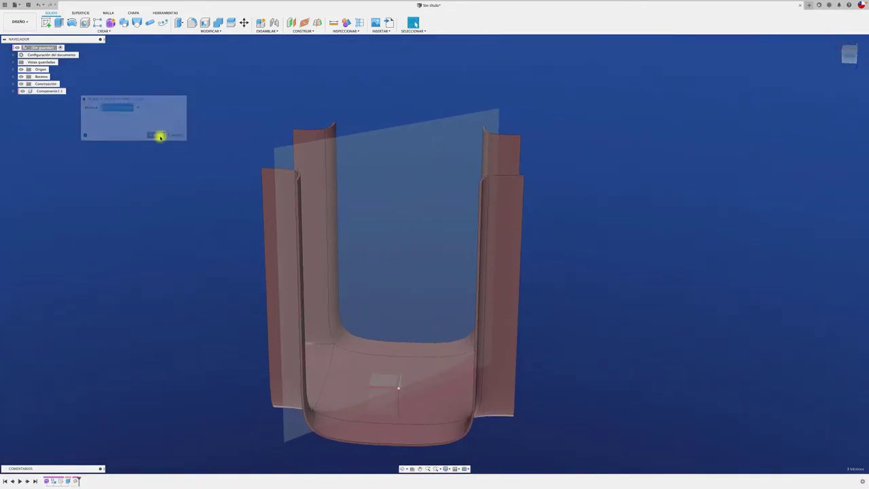
- Start a new sketch on the diagonal construction plane
shift+middle_drag(160, 138, 161, 138)
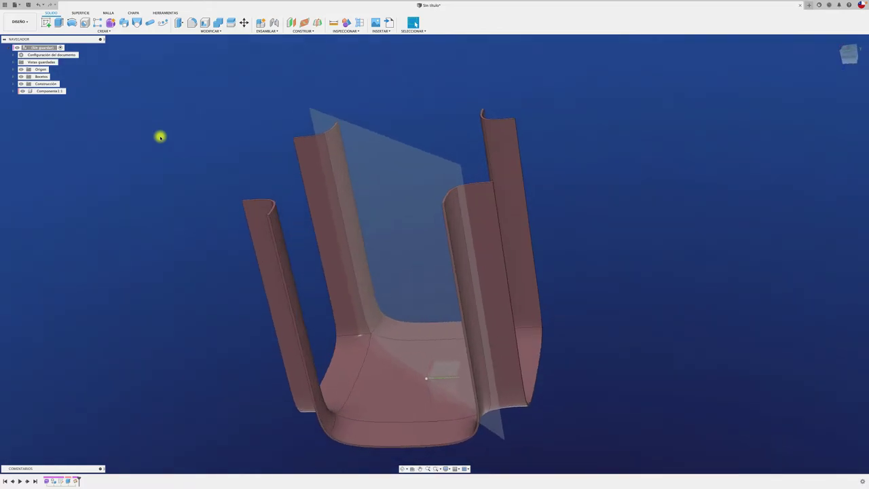
click(46, 22)
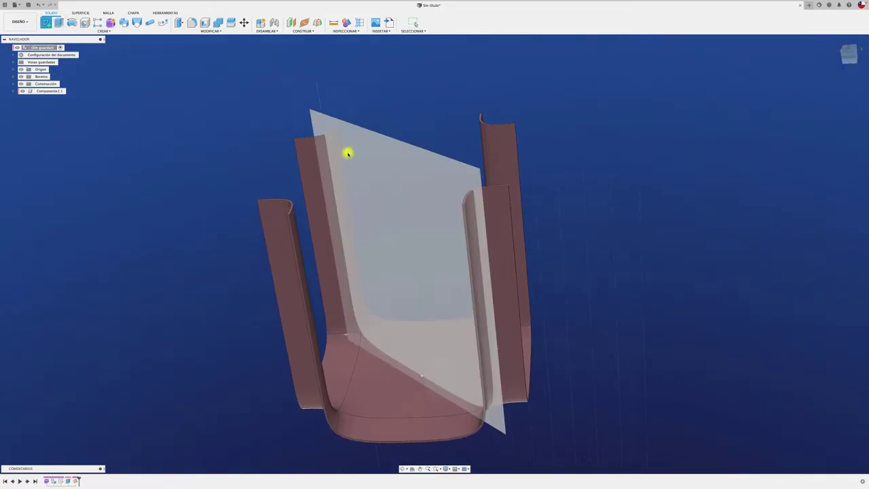
click(367, 151)
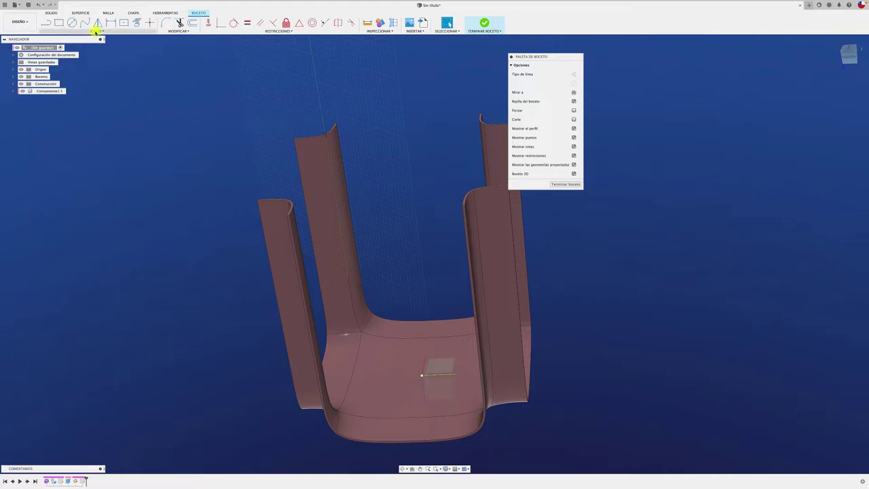
- Project the seat face's intersection with the diagonal plane into the sketch and finish it
click(95, 31)
mouse_move(68, 134)
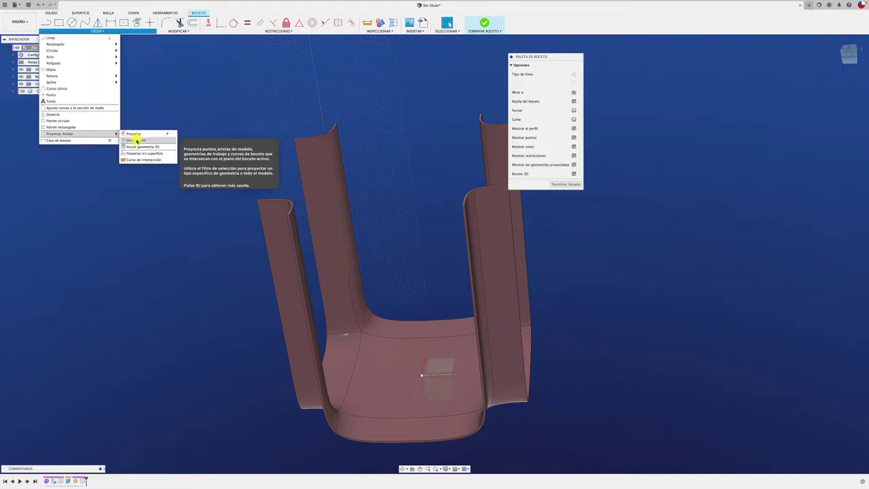
click(136, 140)
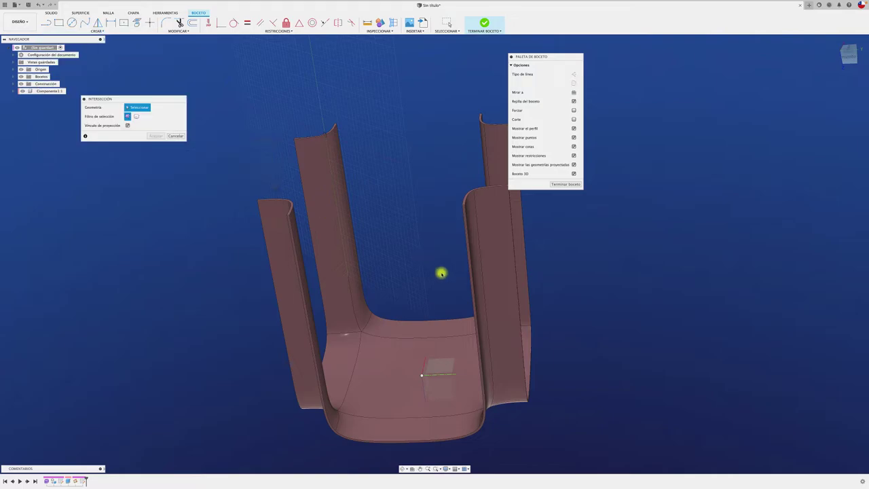
click(406, 367)
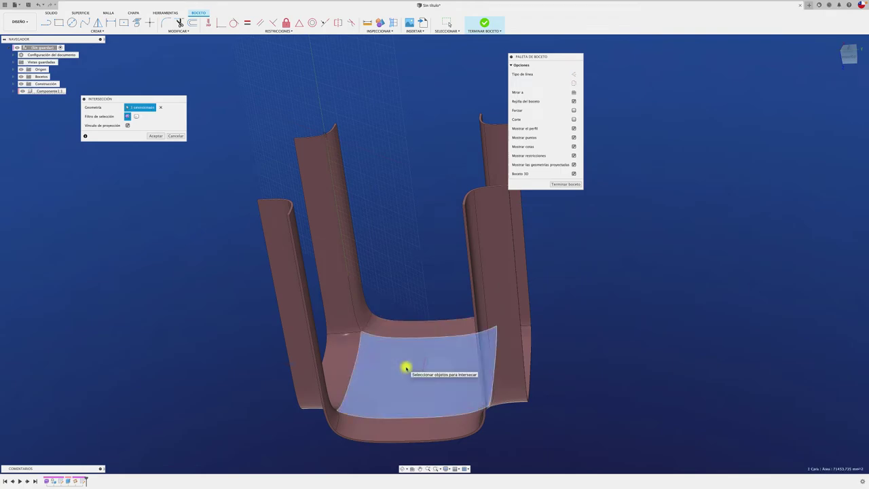
click(562, 187)
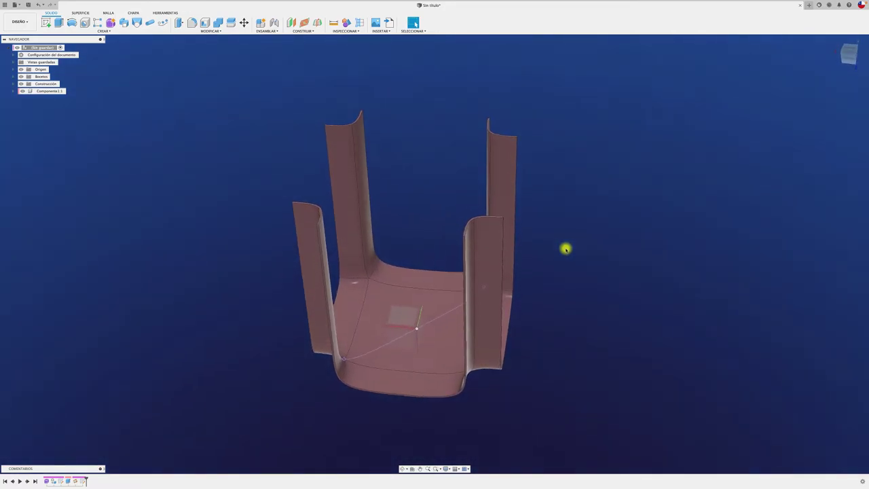
mouse_move(566, 250)
shift+middle_down()
mouse_move(442, 333)
mouse_move(477, 295)
mouse_move(170, 234)
shift+middle_up()
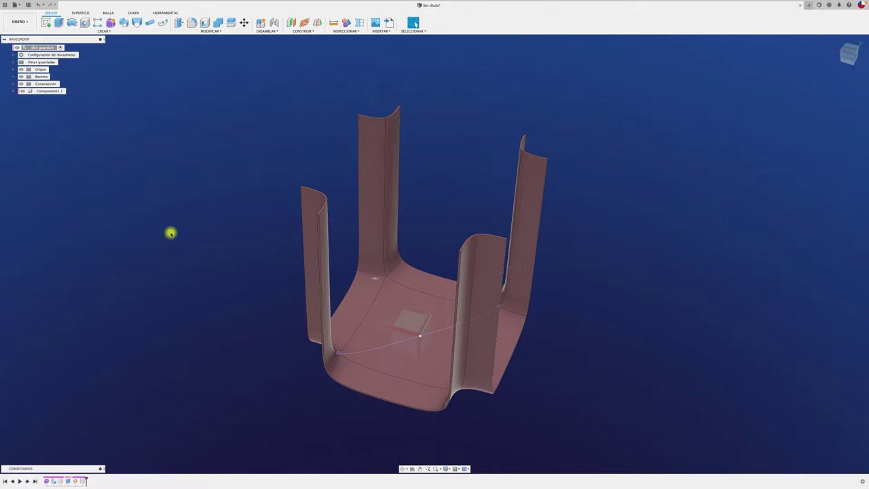
- Reopen the diagonal-plane sketch from the history for editing
right_click(82, 482)
click(106, 422)
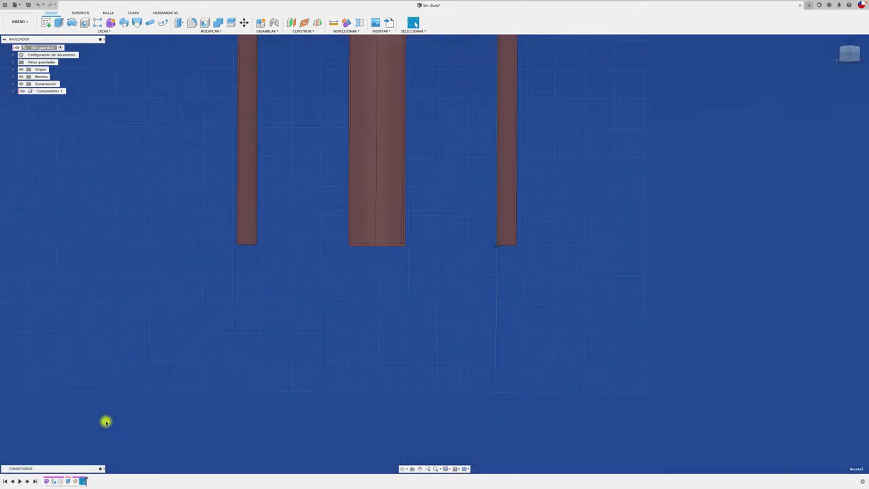
middle_drag(477, 291, 478, 423)
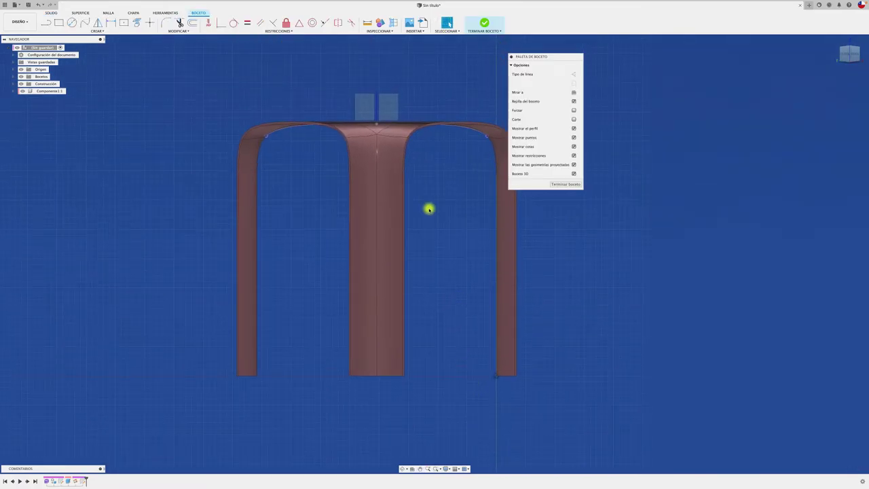
scroll(345, 136, up, 4)
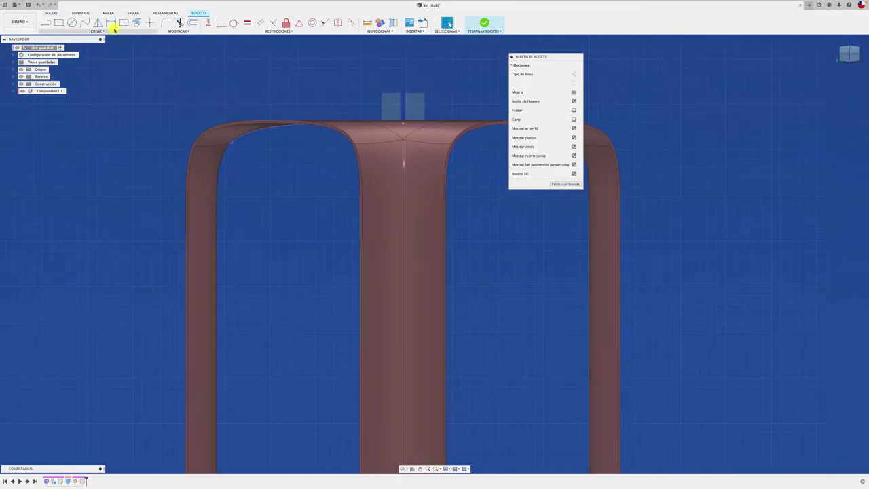
- Draw a rectangle across the seat curve, set its height to 30 mm, and finish the sketch
click(58, 23)
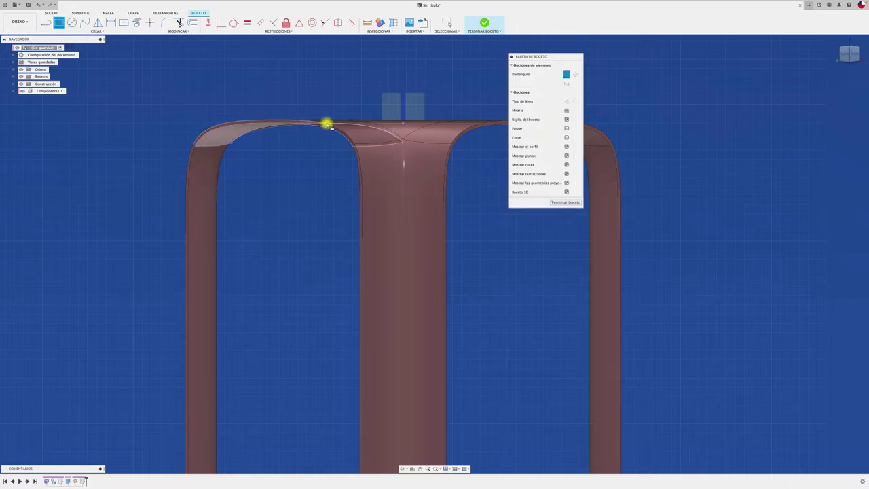
mouse_move(417, 132)
shift+middle_down()
mouse_move(466, 188)
mouse_move(440, 225)
mouse_move(394, 190)
shift+middle_up()
scroll(390, 187, down, 1)
scroll(388, 185, up, 1)
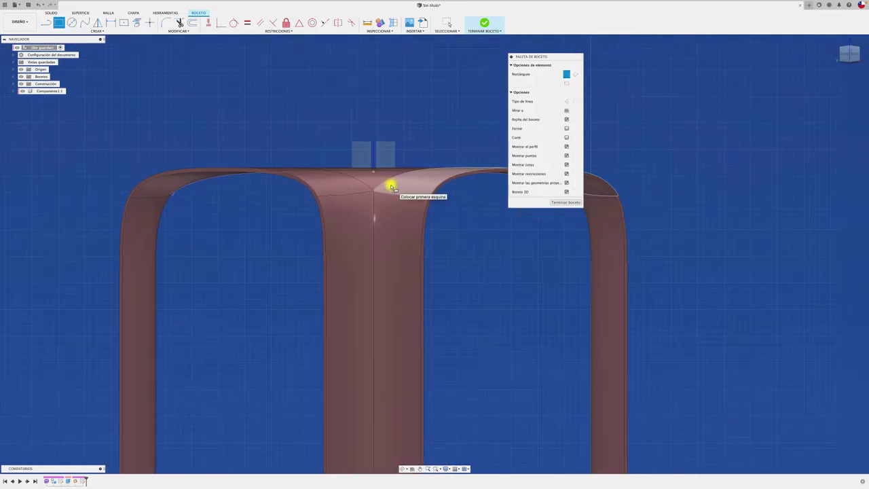
scroll(377, 178, up, 1)
scroll(340, 168, up, 1)
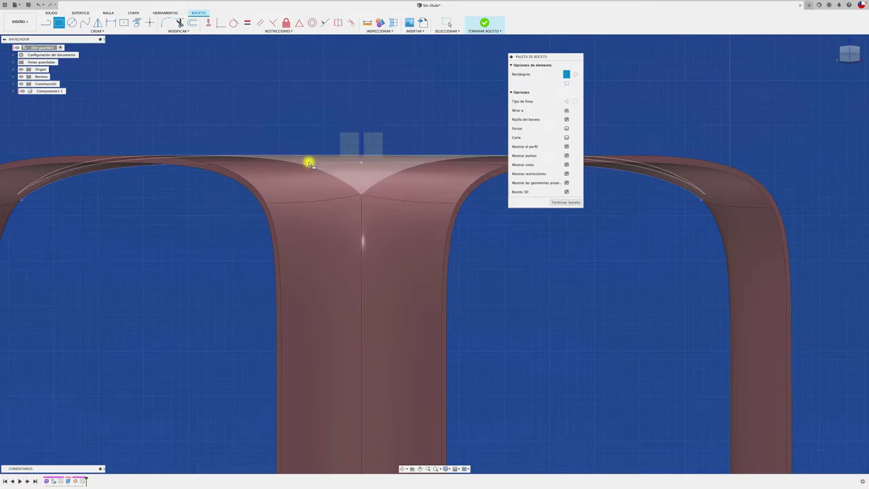
click(274, 164)
key(Escape)
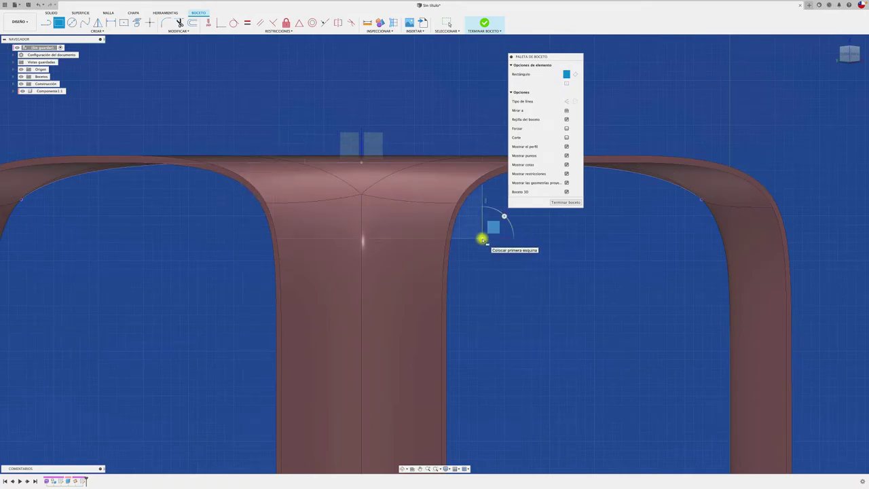
key(Escape)
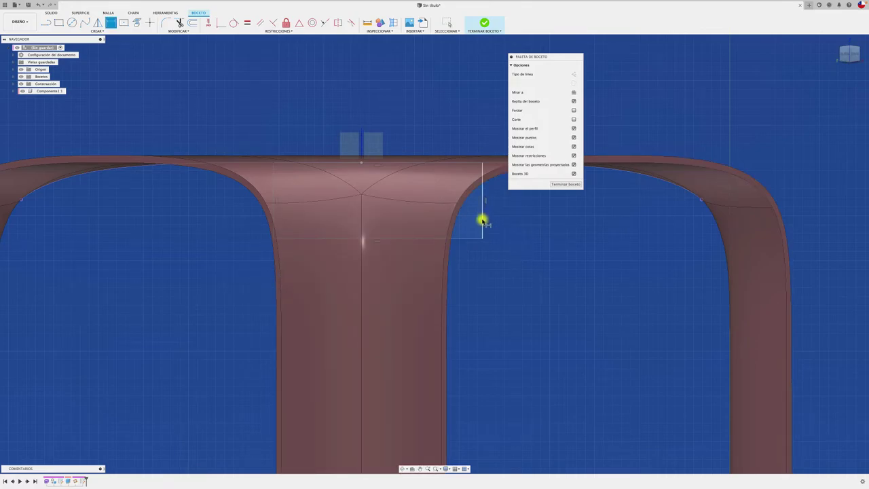
drag(482, 221, 506, 218)
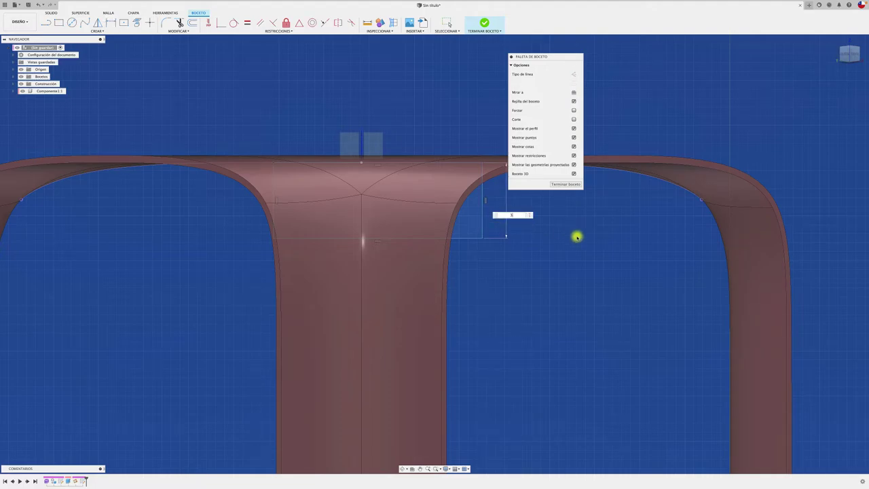
key(Return)
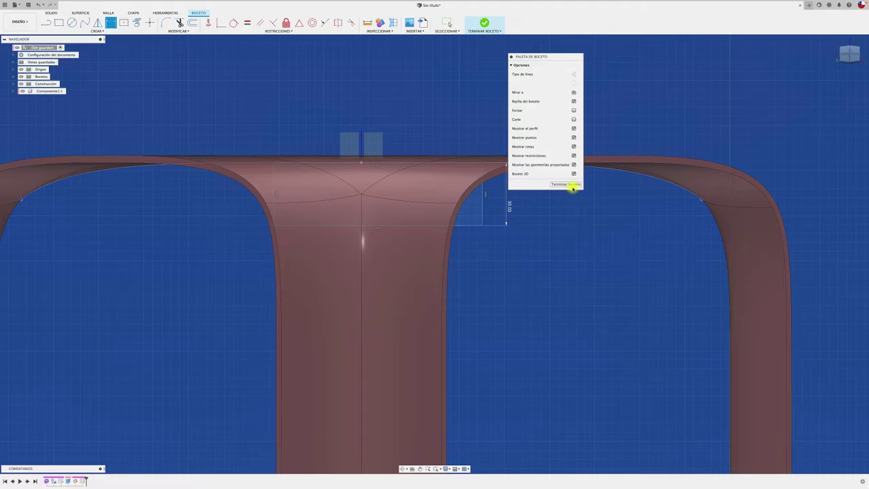
click(566, 186)
- Extrude the rectangle symmetrically as a 4 mm total-thickness Join, creating rib body Cuerpo2
scroll(562, 199, up, 3)
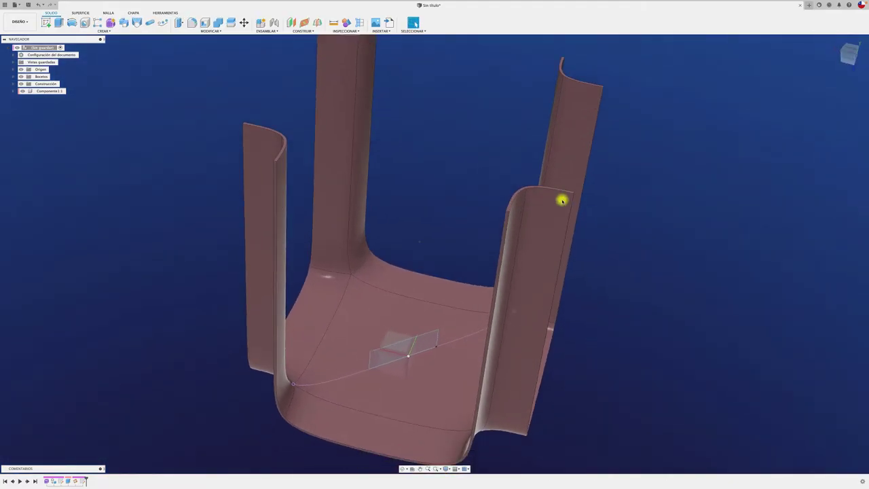
scroll(562, 200, up, 2)
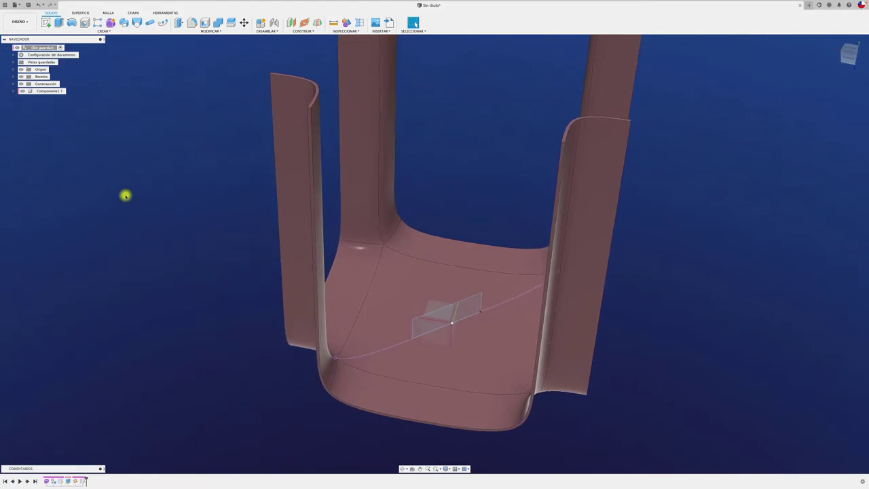
click(59, 22)
click(429, 323)
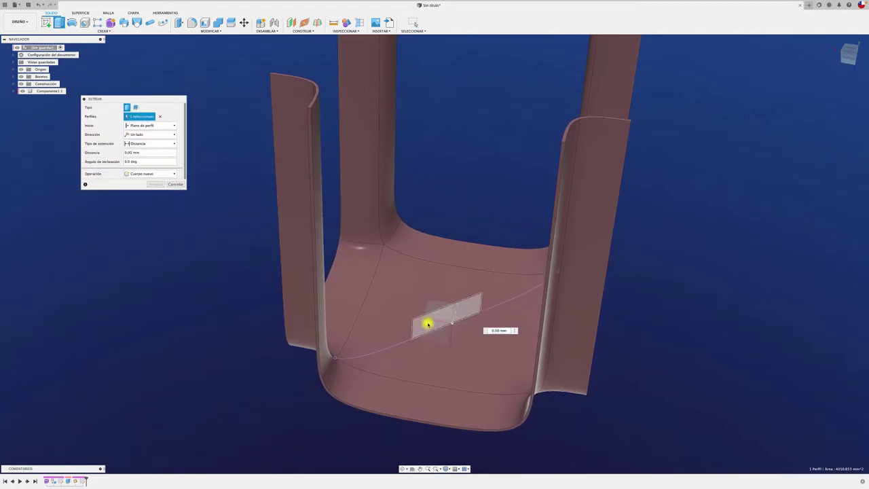
drag(443, 322, 455, 324)
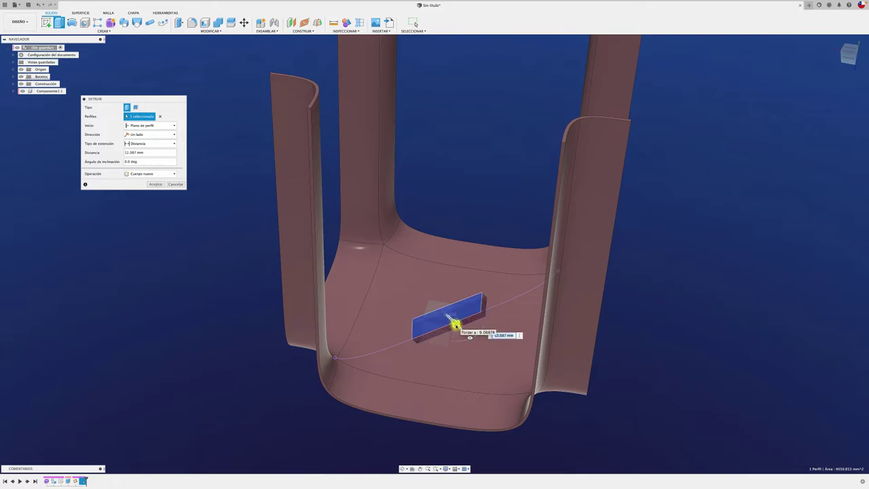
click(163, 175)
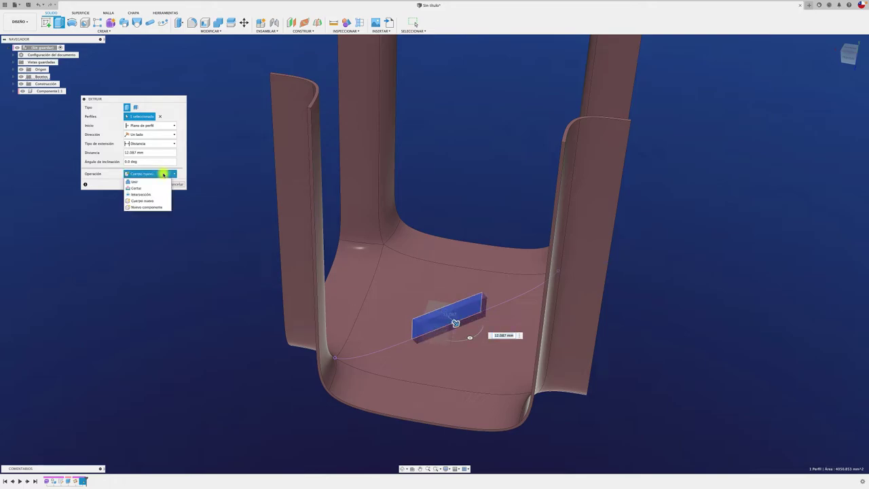
click(149, 181)
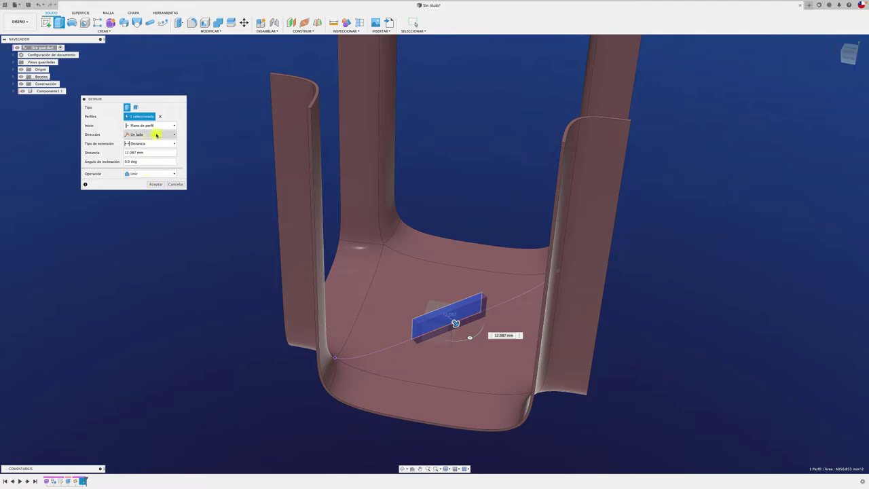
click(155, 135)
click(153, 159)
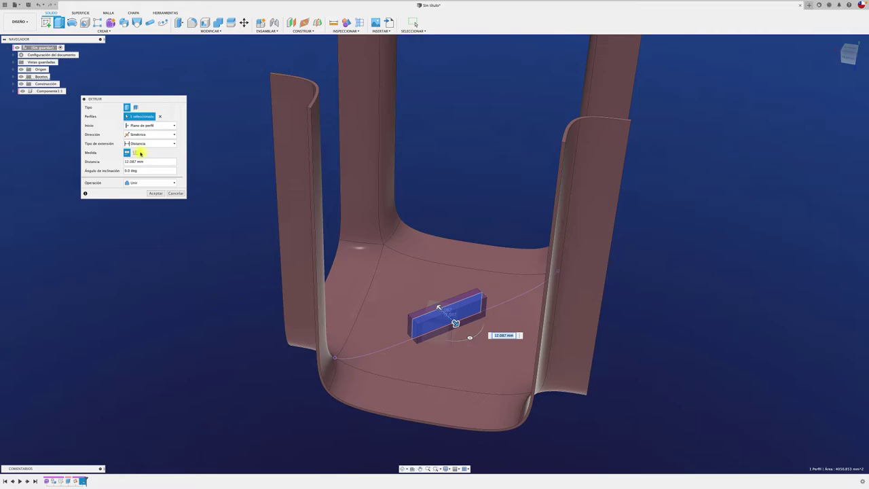
click(136, 152)
click(153, 161)
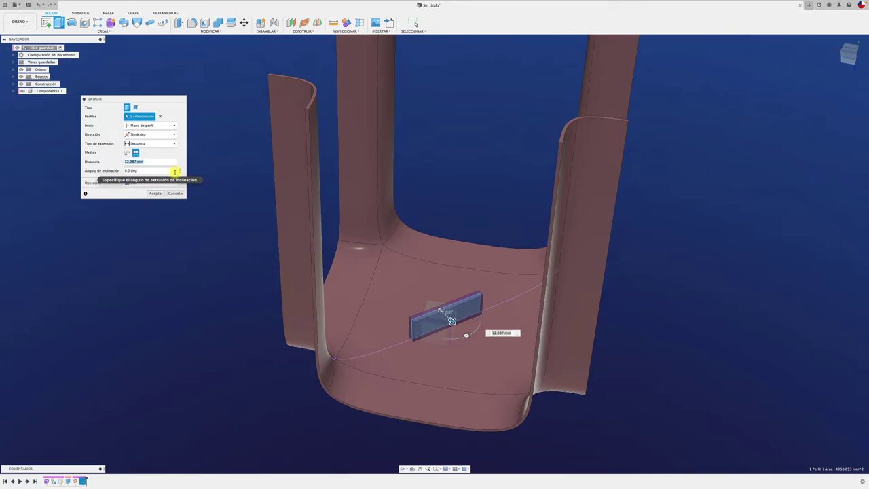
text(4)
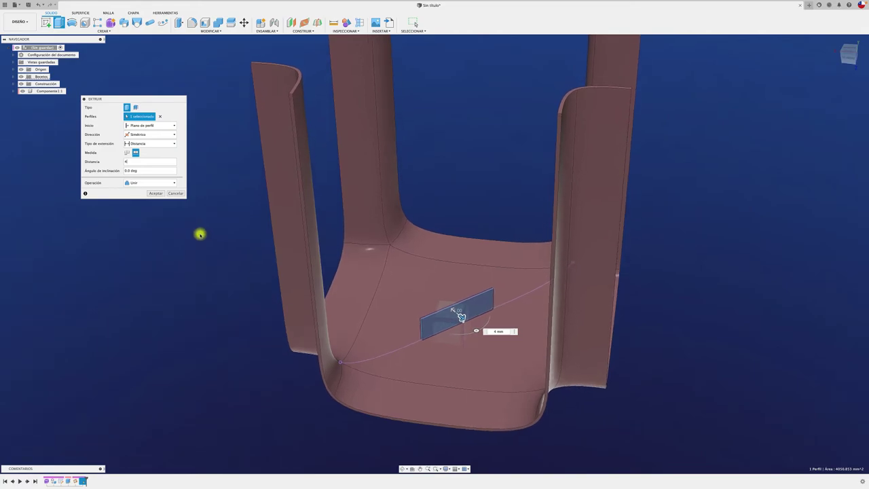
click(156, 193)
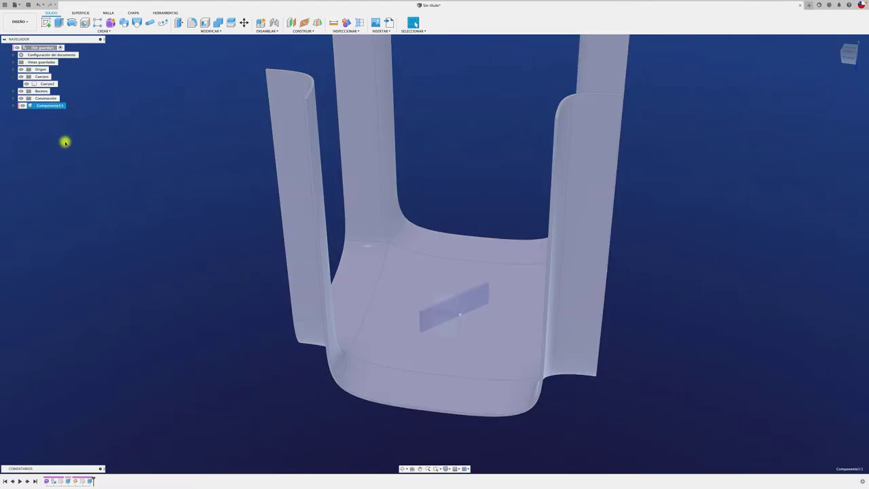
- Create component Componente2:1 from the rib body Cuerpo2
click(45, 84)
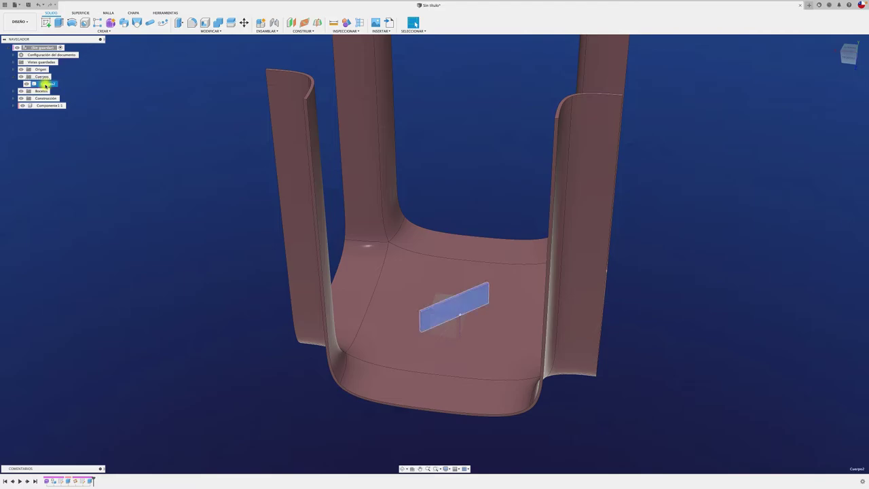
right_click(45, 85)
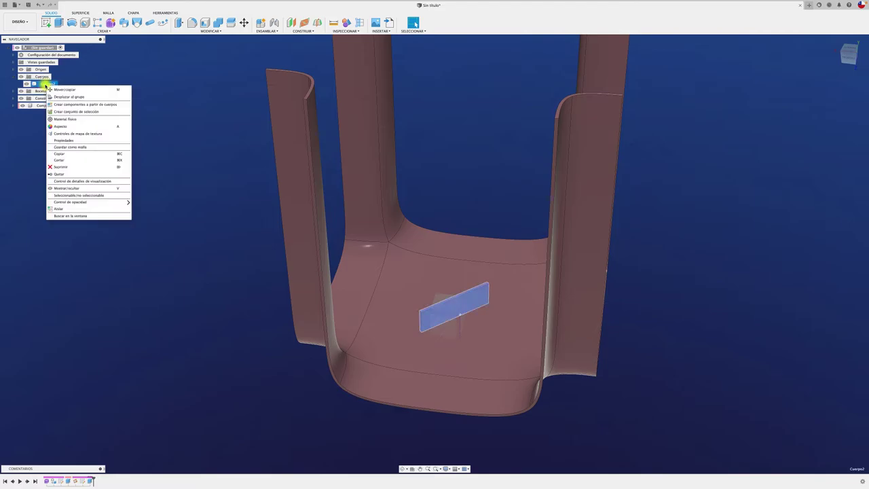
click(136, 170)
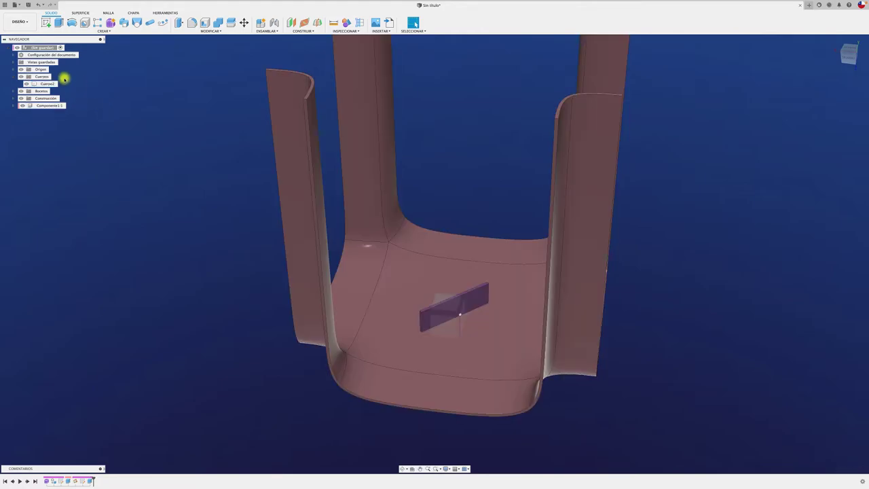
ctrl+click(46, 83)
right_click(46, 84)
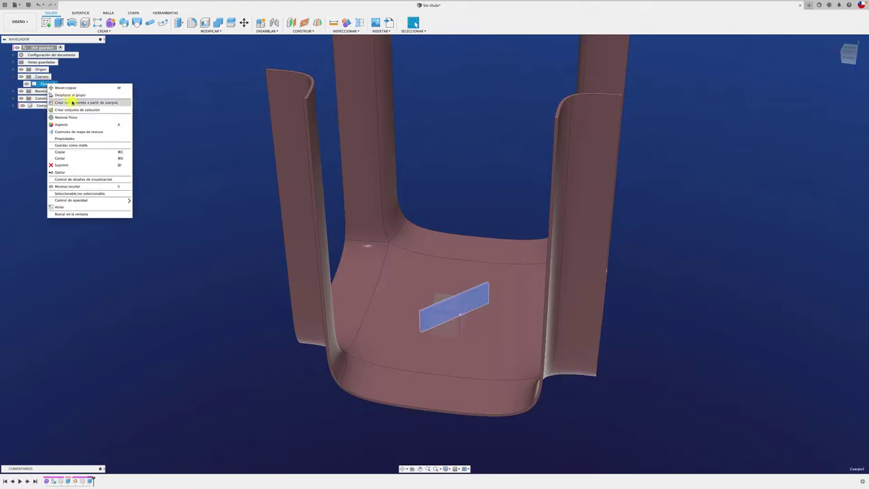
click(71, 102)
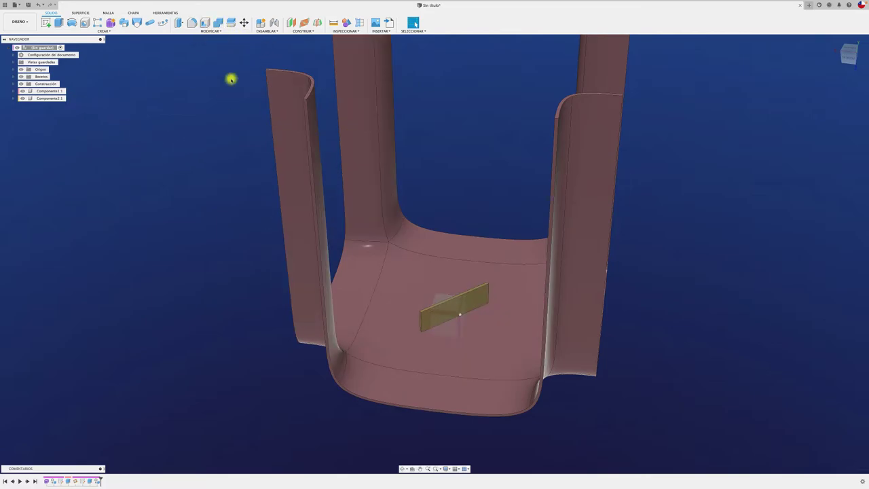
- Combine the rib plate as target and the stool as tool with the Join operation
click(220, 28)
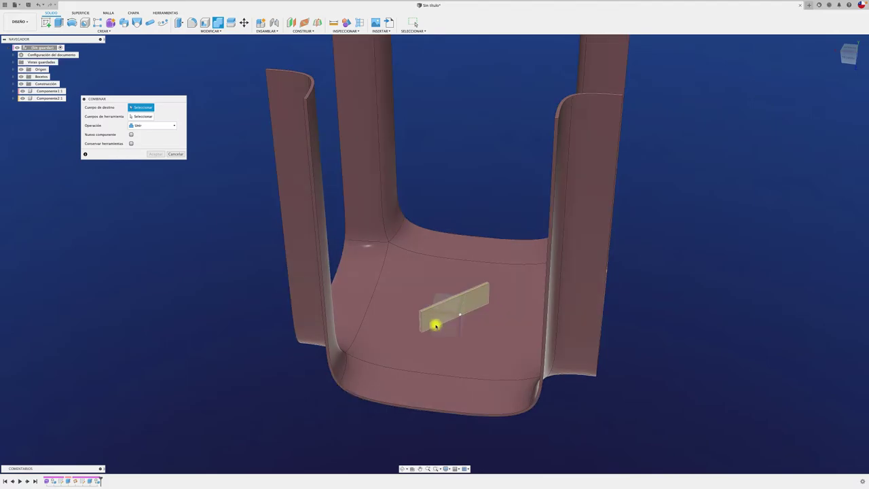
click(435, 321)
click(380, 351)
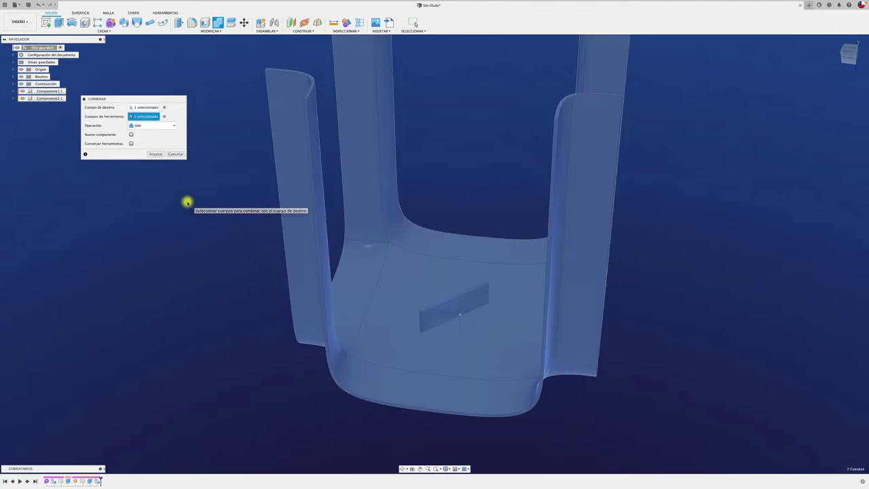
click(156, 153)
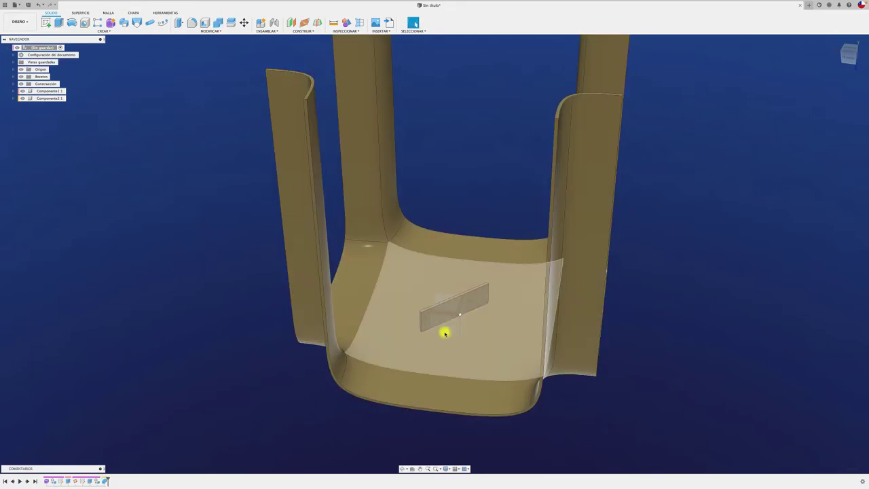
scroll(103, 205, up, 3)
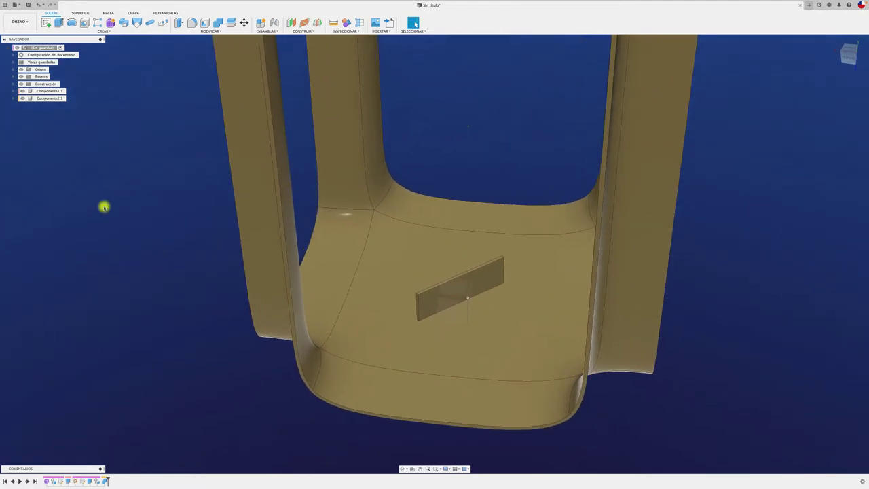
click(53, 98)
scroll(72, 123, down, 2)
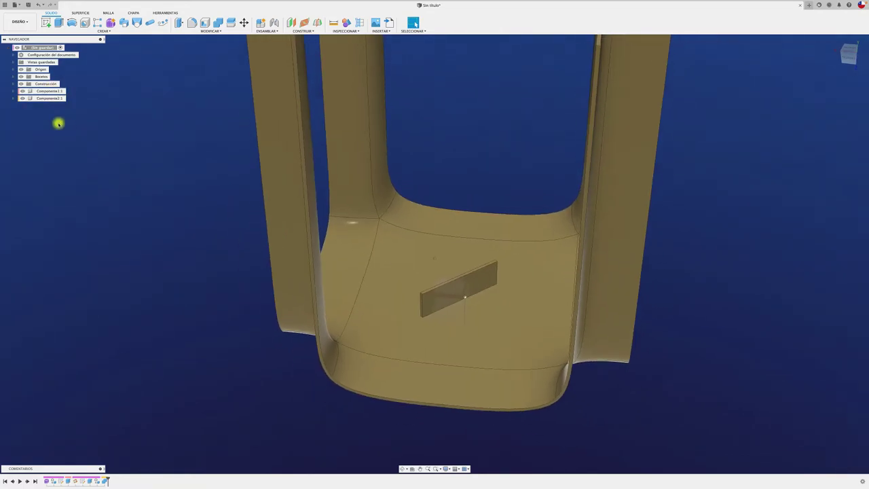
click(23, 91)
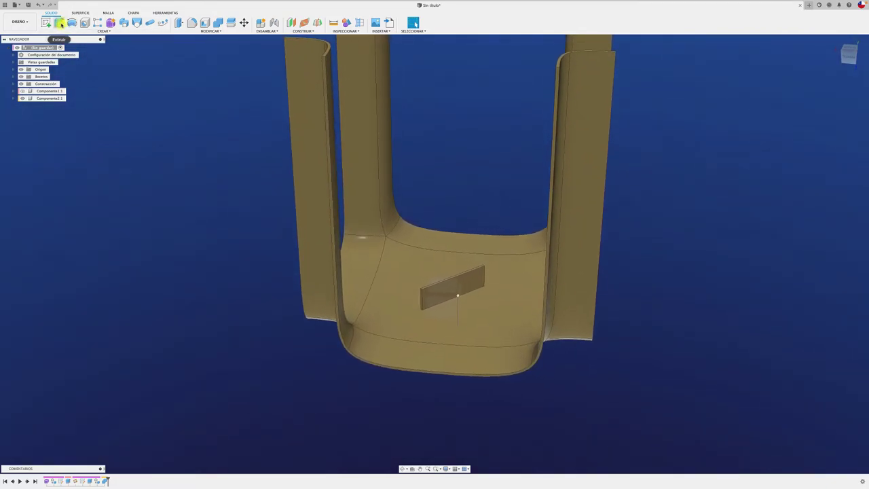
- Extrude one rib end face as a Join with an All extent into the body
click(60, 23)
scroll(462, 360, up, 5)
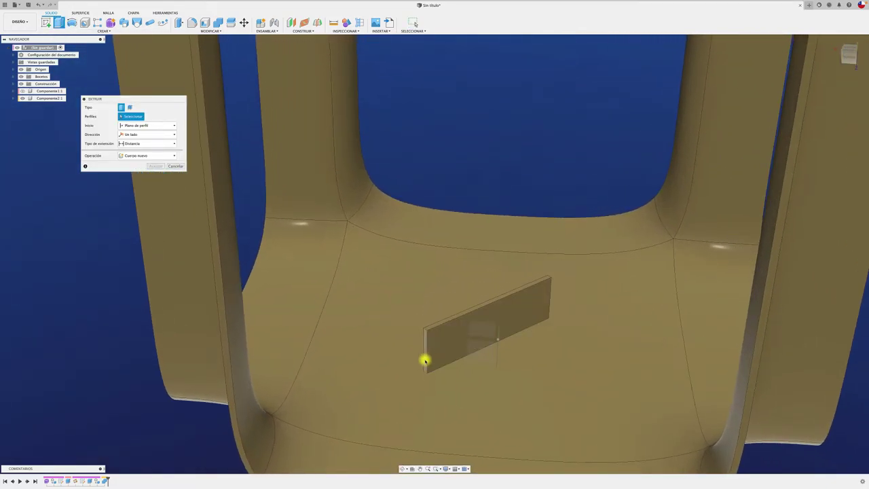
click(425, 360)
shift+middle_drag(417, 355, 408, 351)
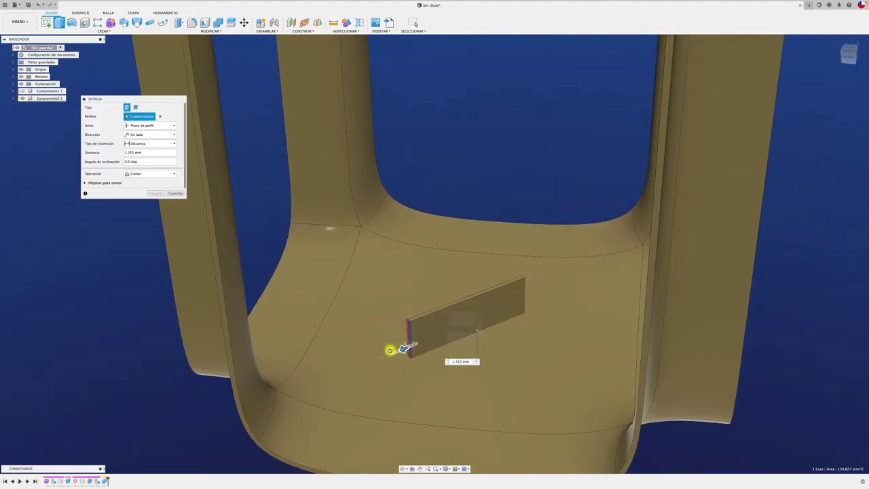
drag(389, 350, 341, 373)
click(164, 175)
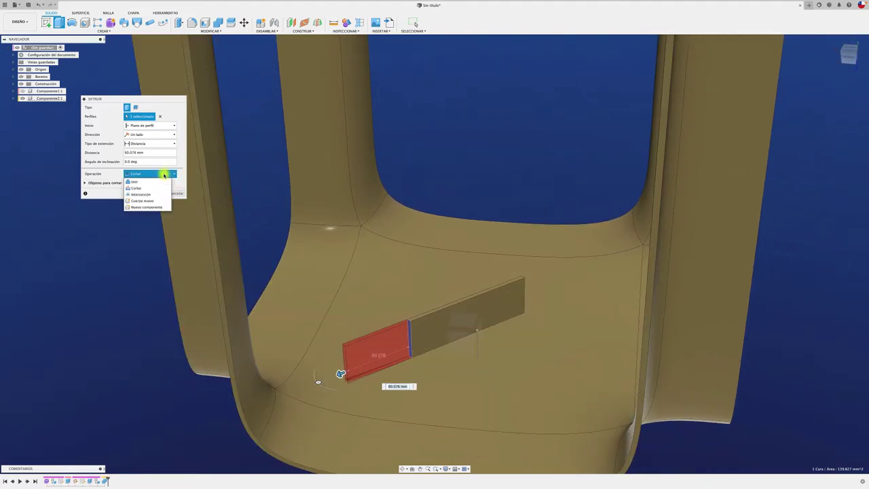
click(145, 182)
click(167, 144)
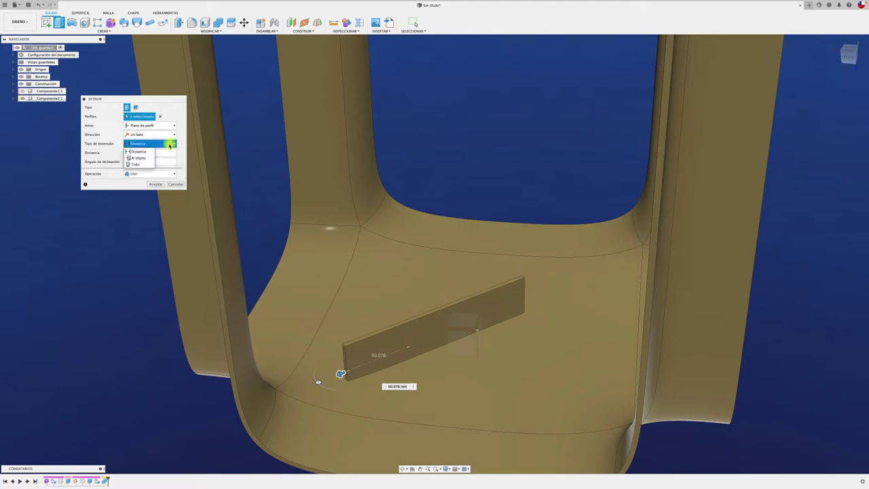
click(146, 164)
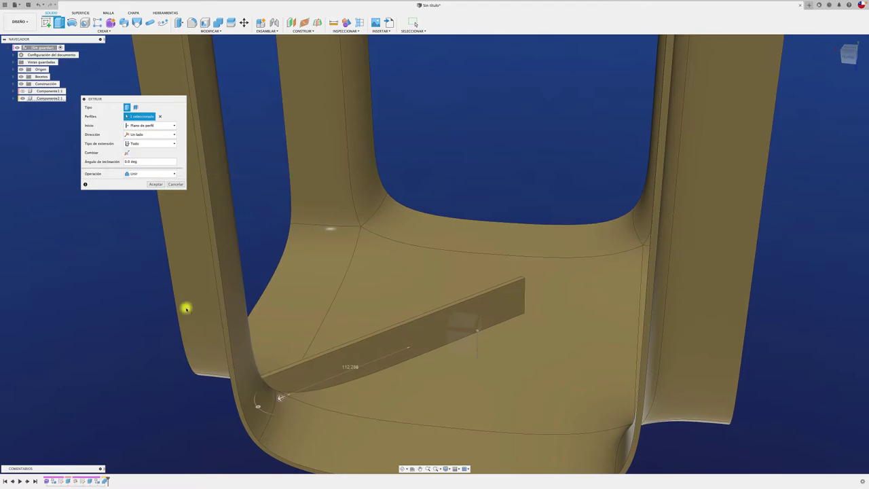
key(Return)
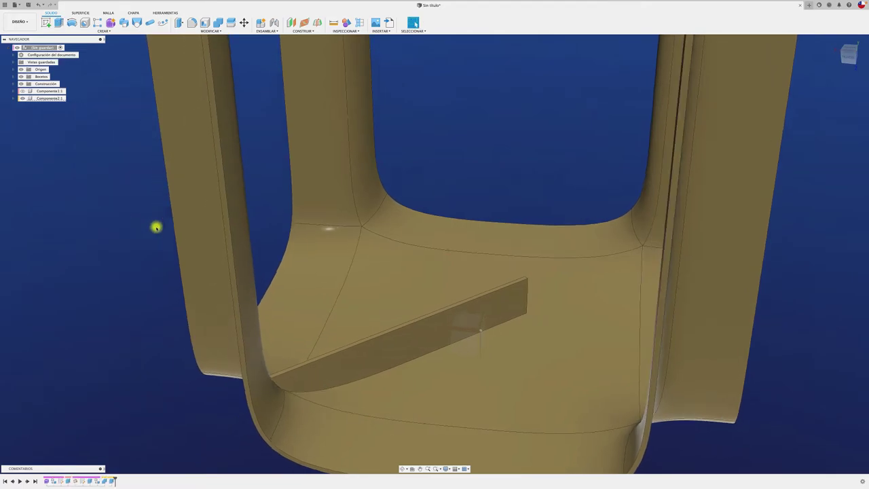
scroll(156, 227, down, 5)
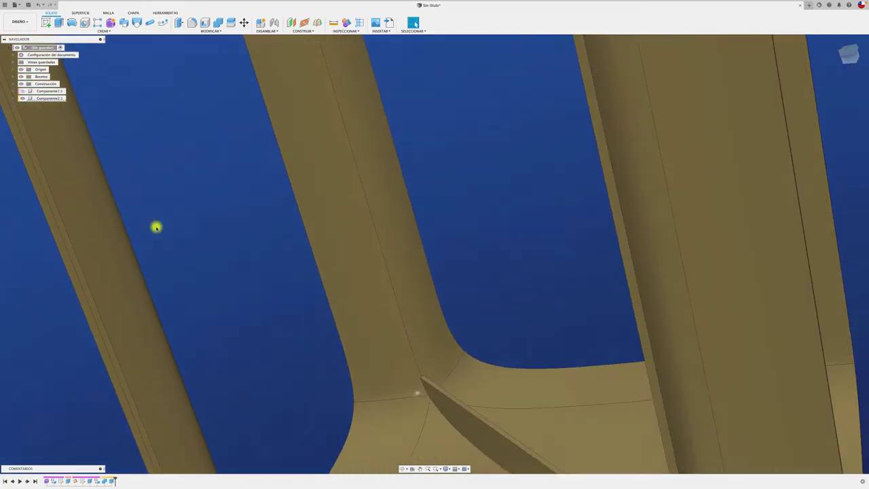
mouse_move(156, 227)
shift+middle_down()
mouse_move(291, 288)
mouse_move(269, 252)
mouse_move(346, 226)
mouse_move(299, 170)
shift+middle_up()
- Extrude the rib's other end face the same way, Join with an All extent
scroll(336, 198, up, 3)
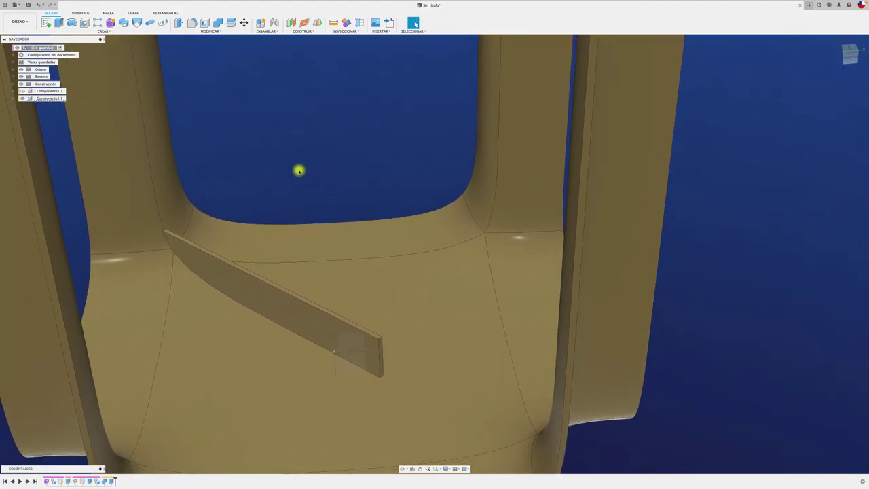
click(59, 22)
mouse_move(507, 330)
shift+middle_down()
mouse_move(389, 360)
mouse_move(426, 353)
mouse_move(398, 336)
shift+middle_up()
click(380, 367)
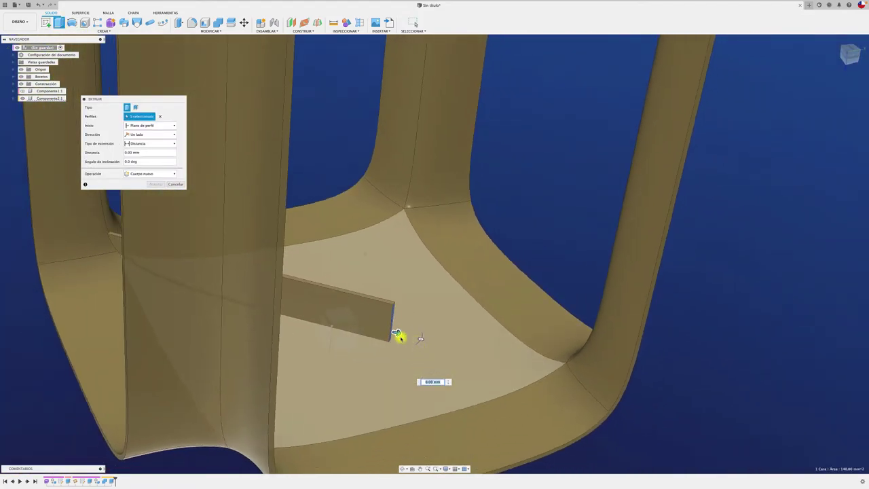
drag(398, 333, 526, 366)
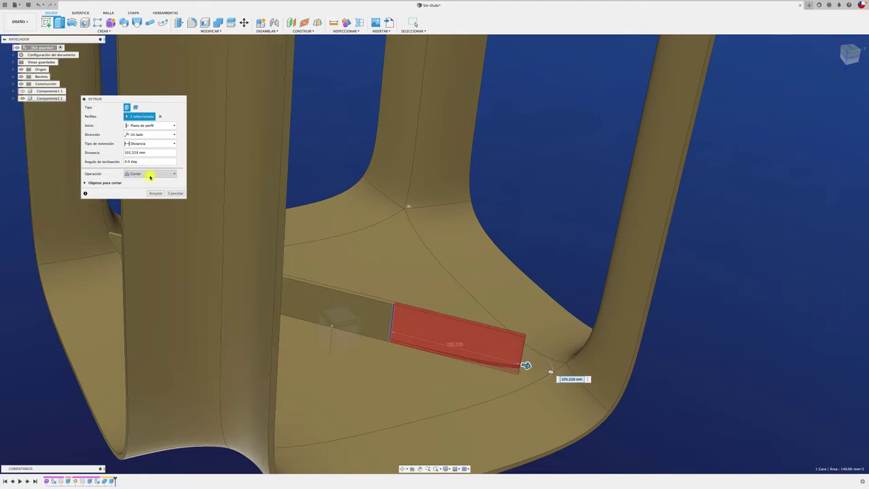
click(148, 175)
click(136, 182)
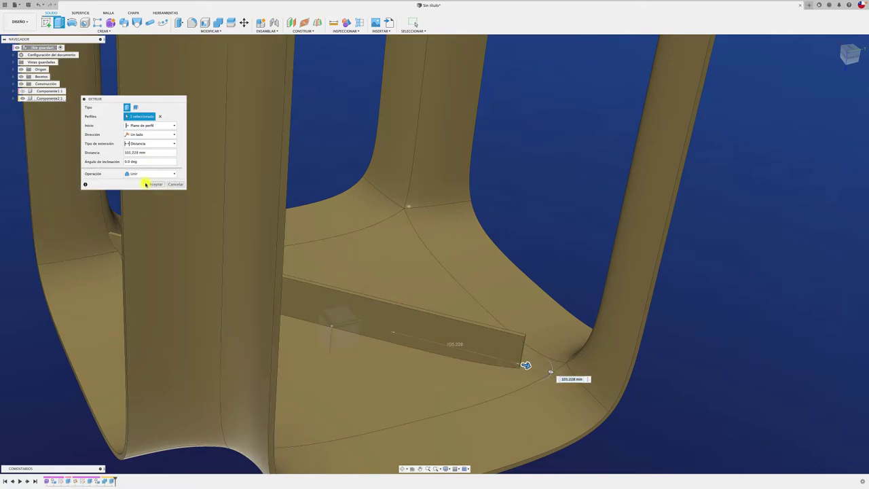
click(163, 143)
click(144, 167)
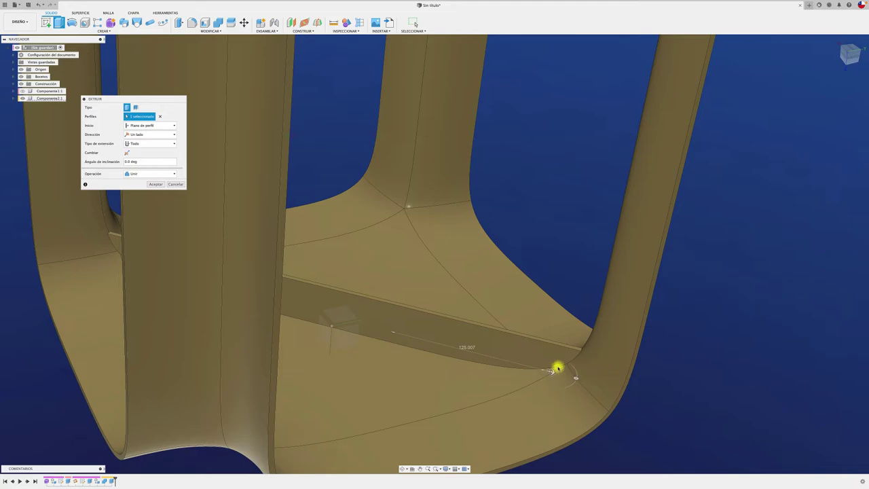
click(153, 184)
mouse_move(152, 186)
shift+middle_down()
mouse_move(209, 260)
mouse_move(170, 197)
mouse_move(188, 205)
mouse_move(157, 143)
mouse_move(166, 77)
shift+middle_up()
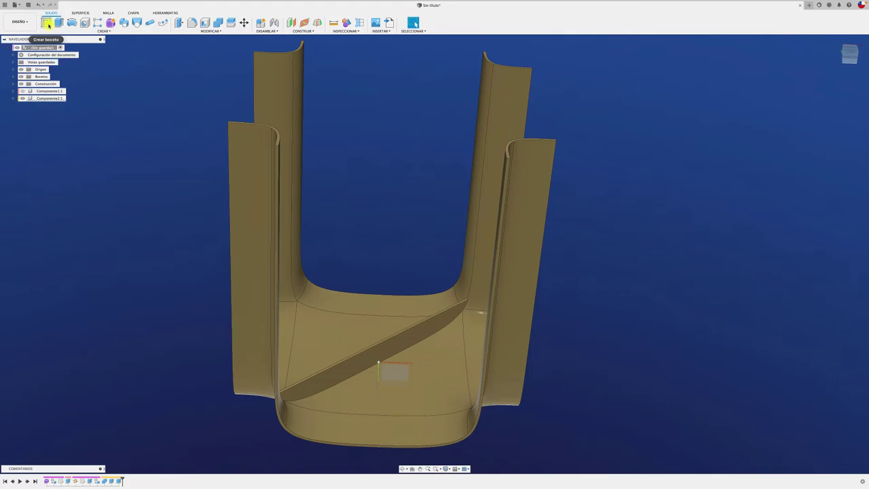
- Create a three-point construction plane through leg vertices, including a leg top, for the second rib
click(313, 32)
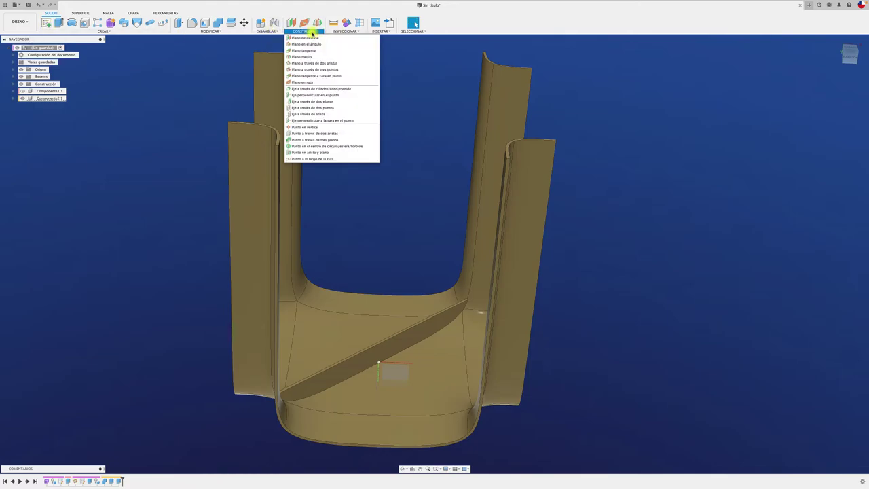
click(299, 73)
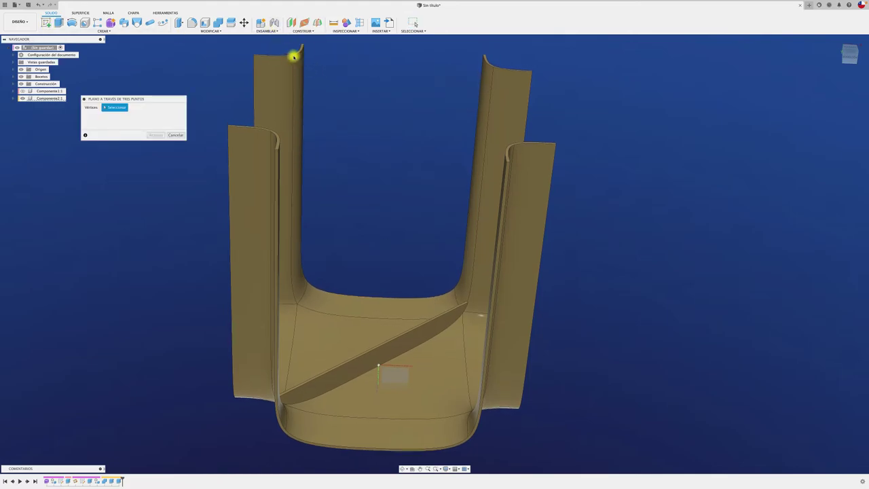
click(295, 306)
shift+middle_drag(326, 335, 427, 107)
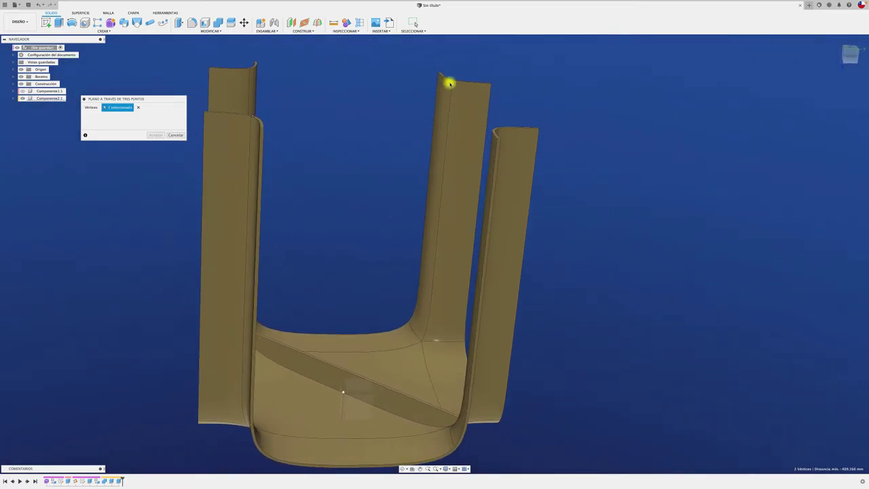
scroll(456, 78, up, 3)
scroll(458, 83, up, 3)
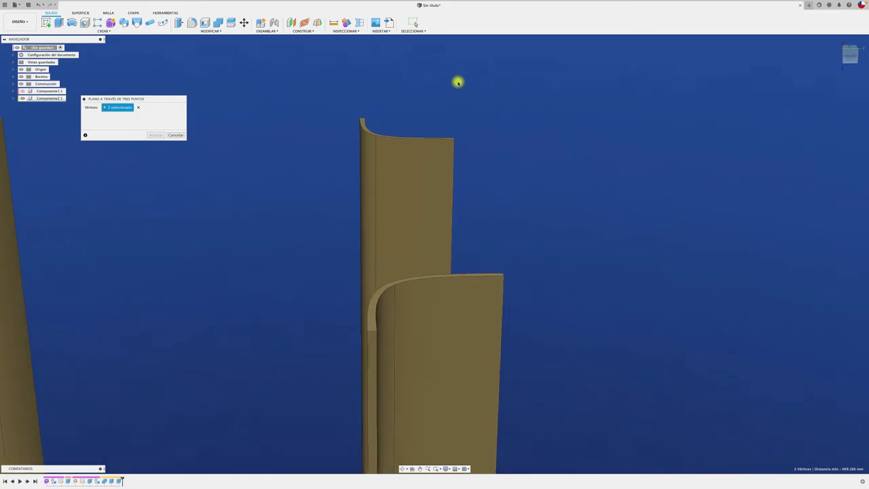
scroll(408, 133, up, 1)
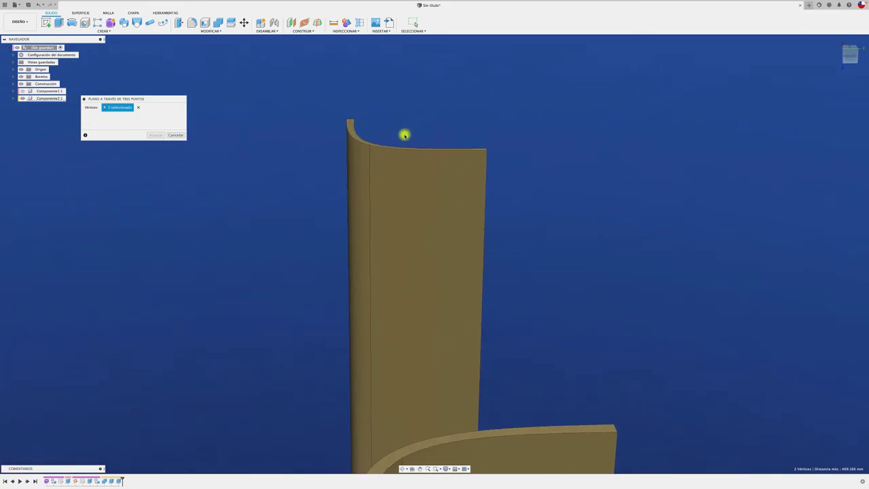
click(366, 147)
scroll(330, 142, down, 2)
click(156, 135)
scroll(170, 126, down, 3)
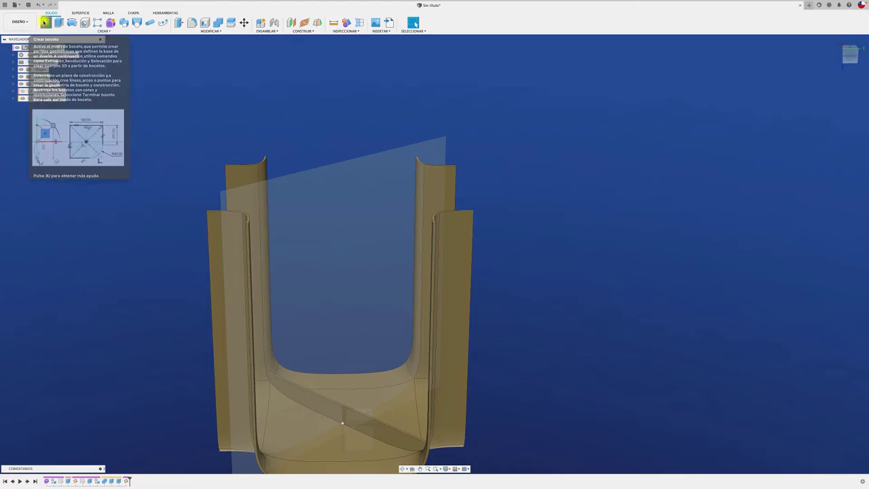
- Sketch on the second construction plane and intersect it with the seat's underside to get its curve
click(45, 22)
click(367, 206)
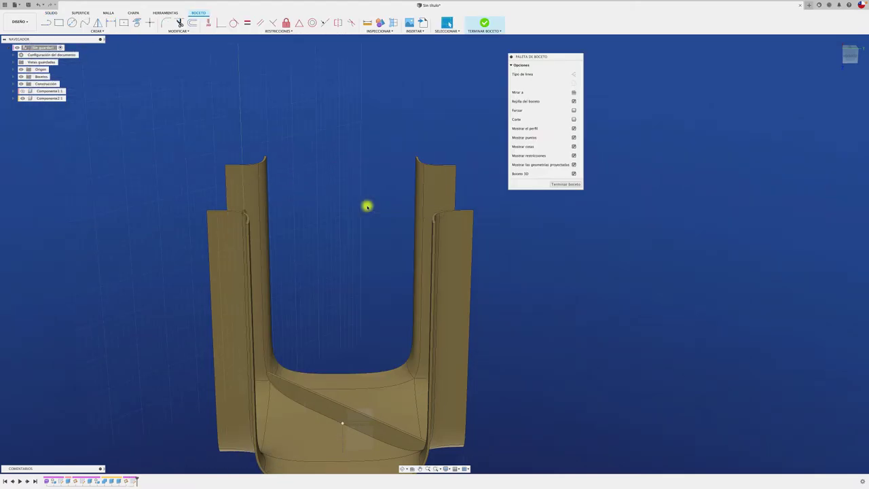
click(98, 31)
mouse_move(68, 133)
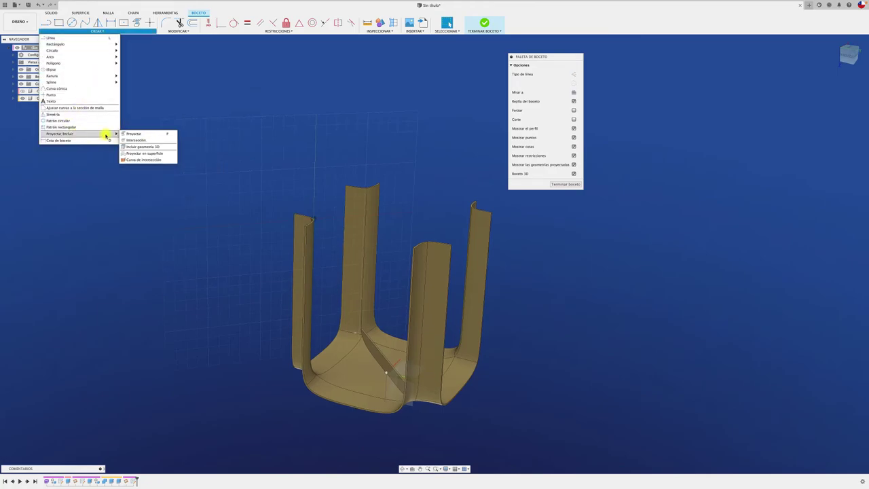
click(133, 140)
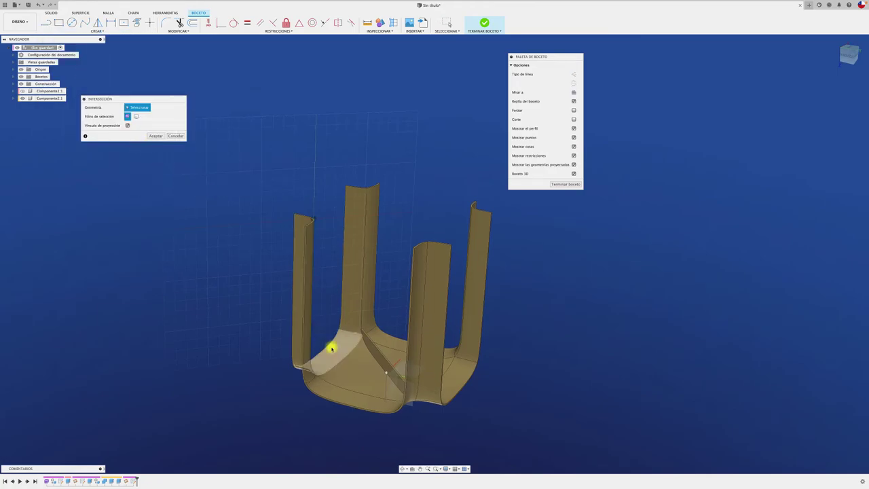
click(365, 376)
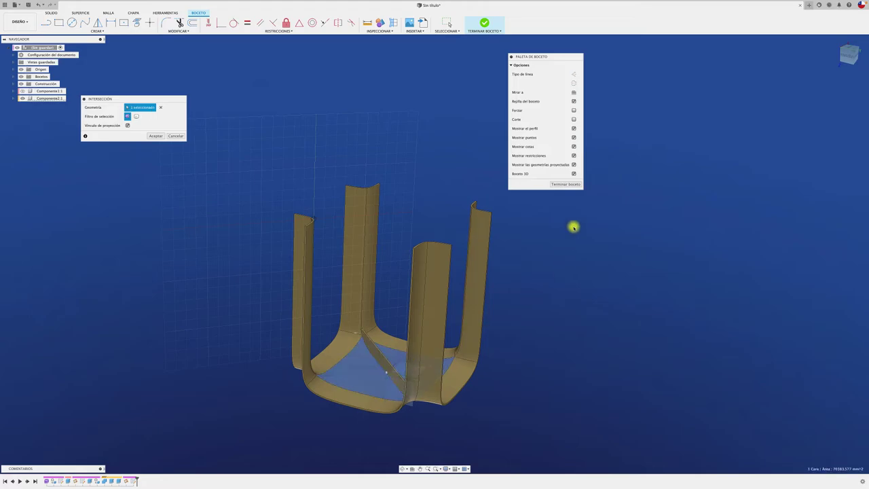
shift+middle_drag(435, 159, 766, 68)
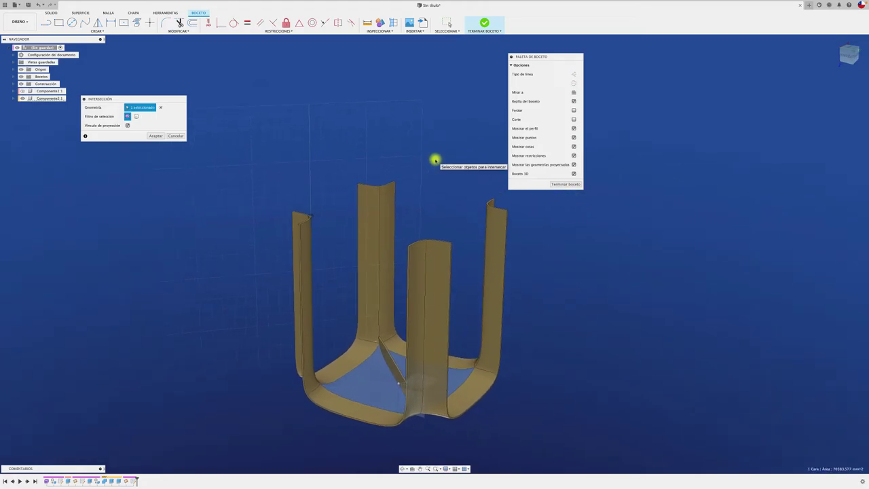
click(853, 59)
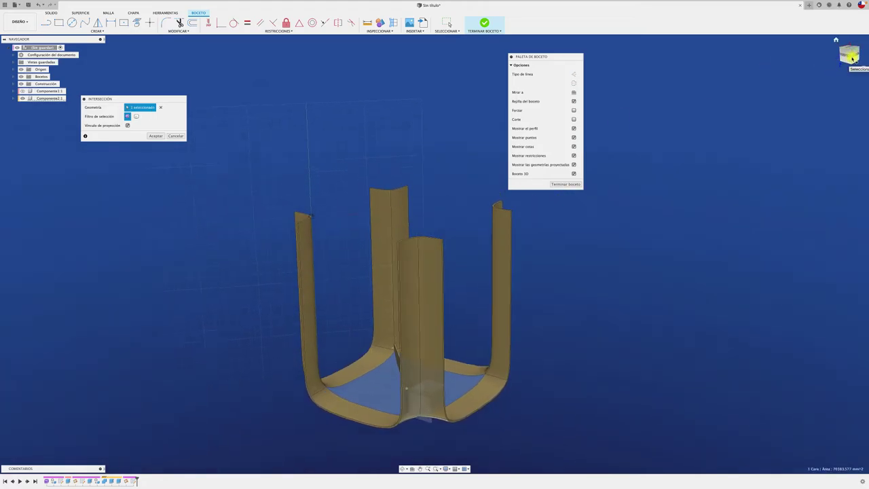
mouse_move(705, 219)
shift+middle_down()
mouse_move(691, 233)
mouse_move(199, 125)
mouse_move(87, 47)
shift+middle_up()
click(157, 137)
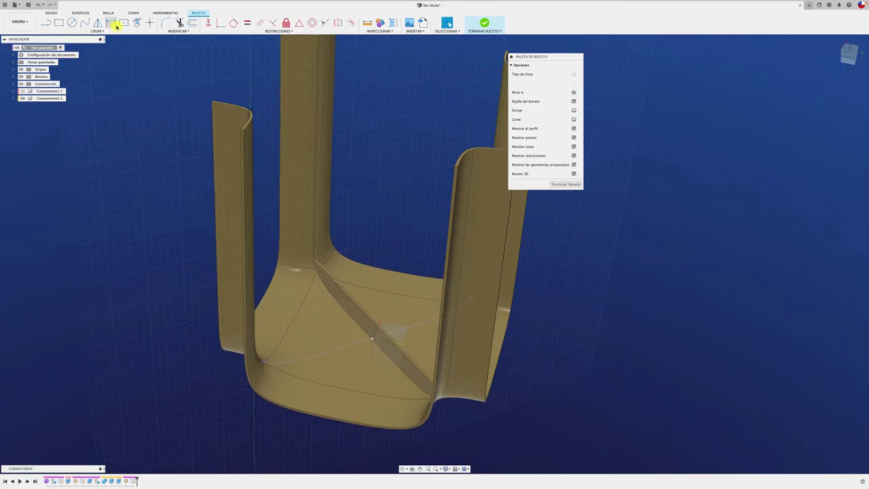
- Draw a thin rectangle straddling the seat curve as the rib profile
click(59, 23)
click(324, 352)
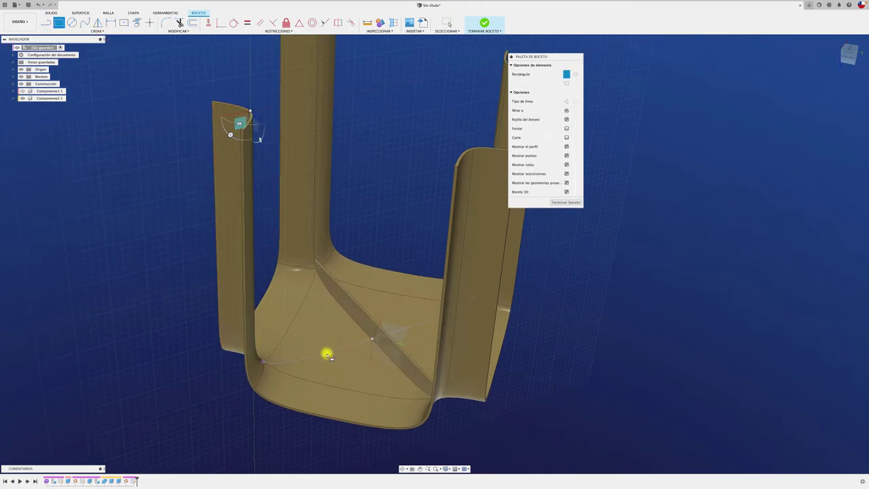
click(328, 353)
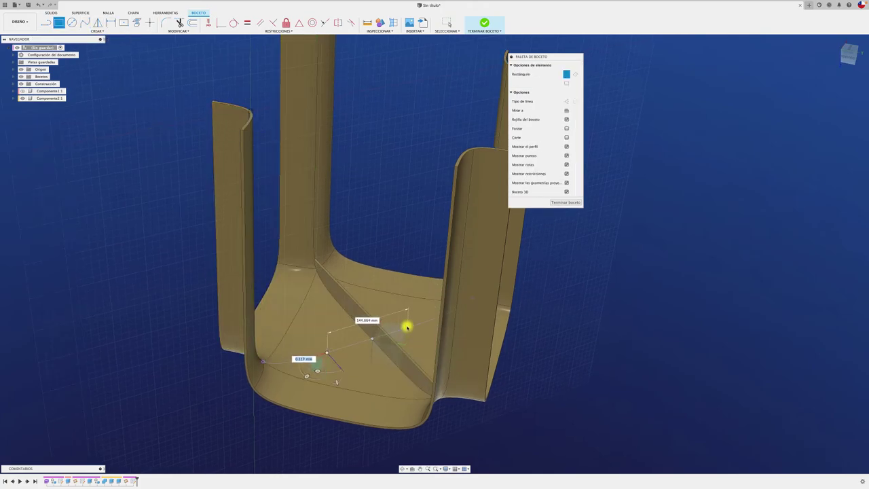
click(406, 327)
scroll(345, 342, up, 4)
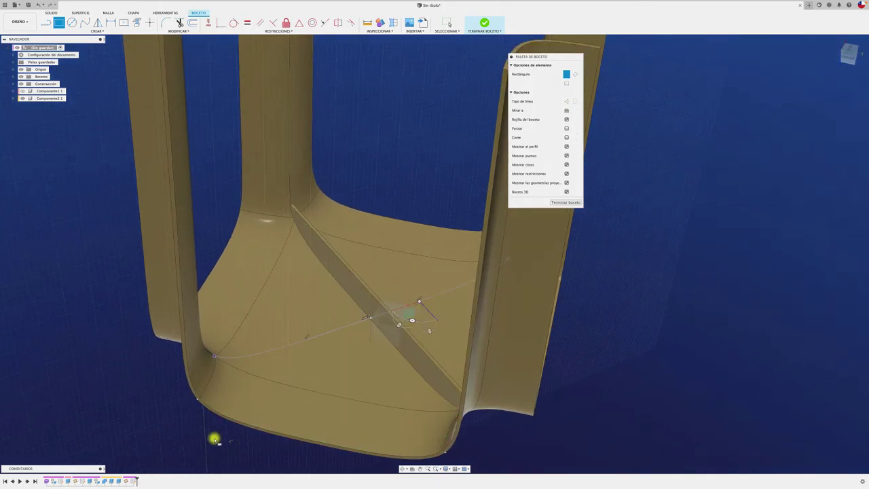
key(Escape)
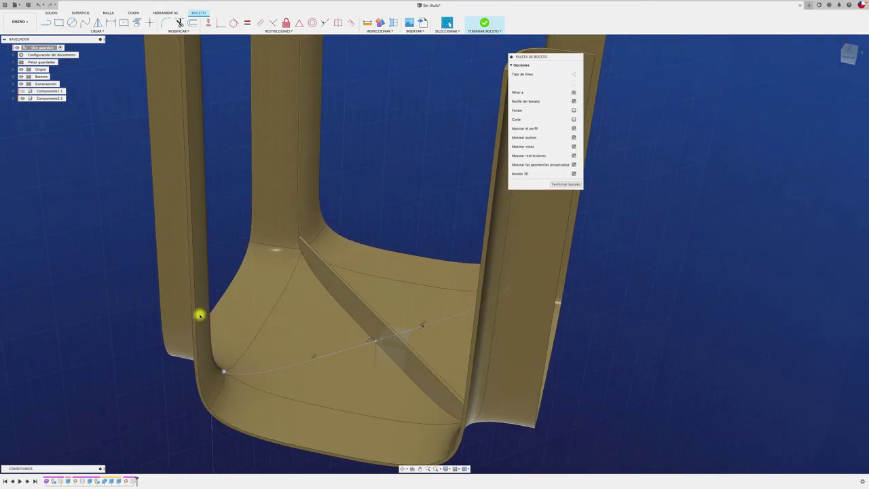
click(58, 22)
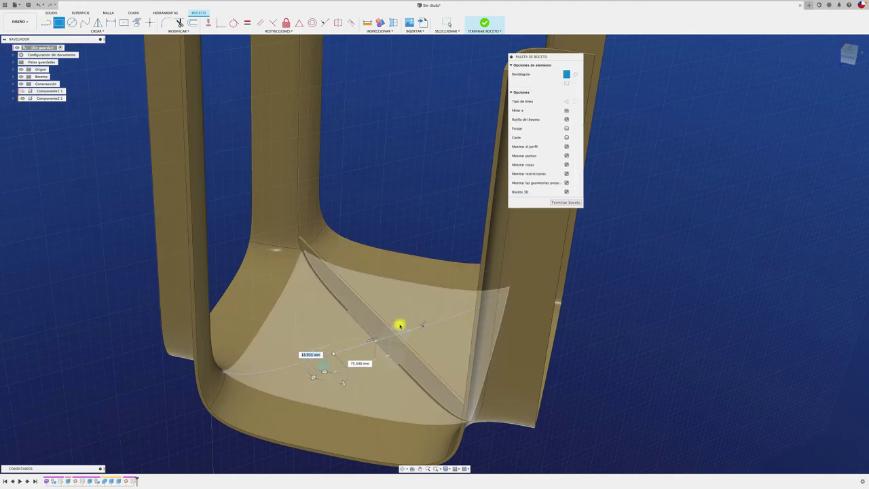
click(420, 327)
scroll(223, 307, down, 2)
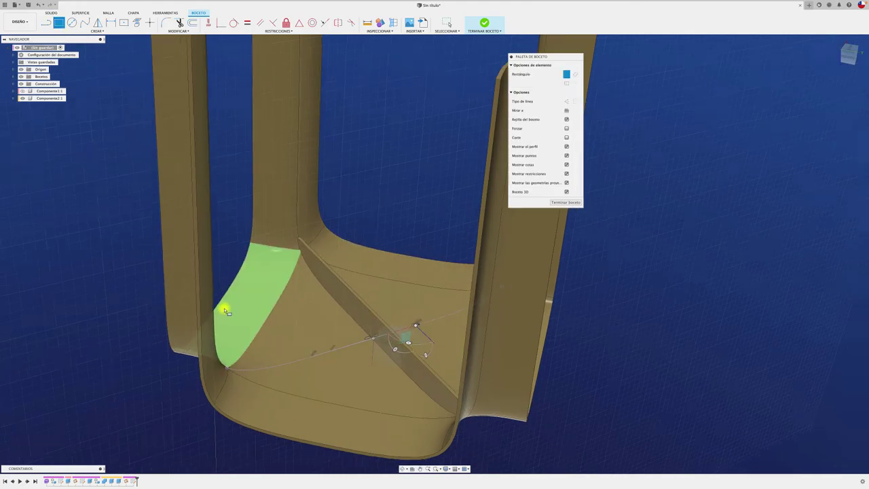
scroll(224, 306, down, 3)
scroll(223, 307, down, 2)
- In an orthographic front view, redraw the rectangle under the seat, dimension it 35 mm, and finish the sketch
mouse_move(506, 292)
shift+middle_down()
mouse_move(811, 243)
mouse_move(817, 169)
mouse_move(848, 59)
shift+middle_up()
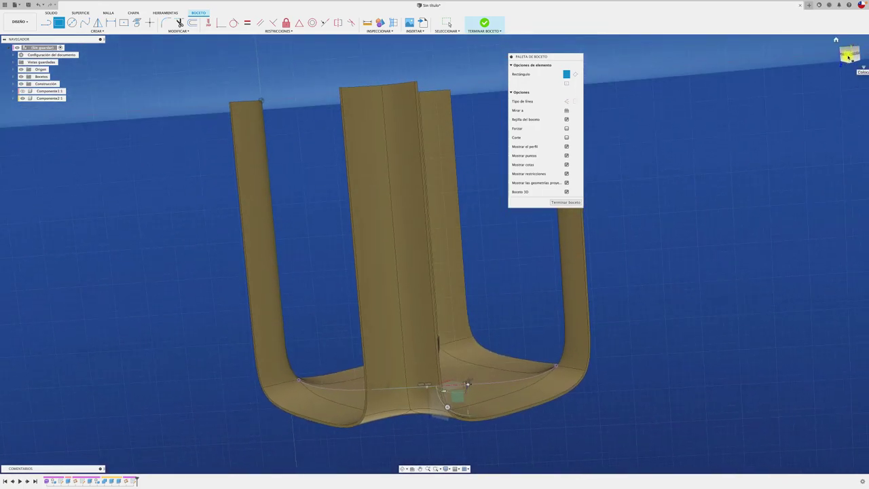
click(849, 57)
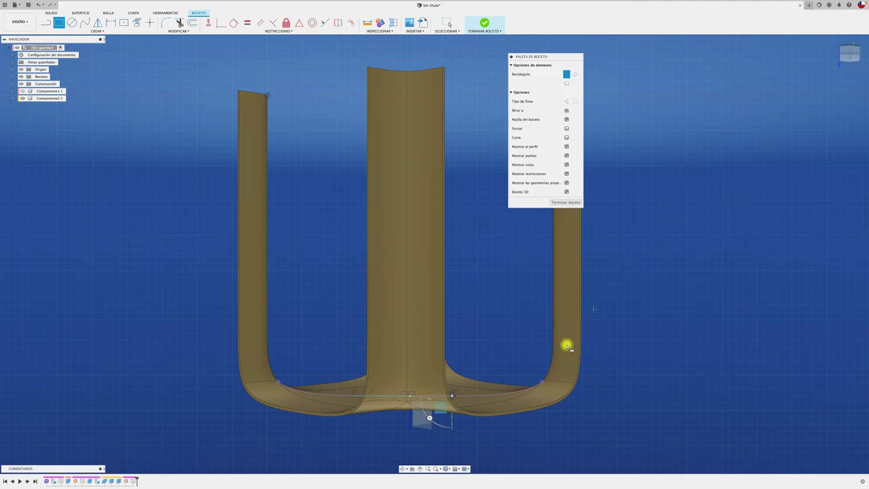
click(449, 469)
mouse_move(456, 448)
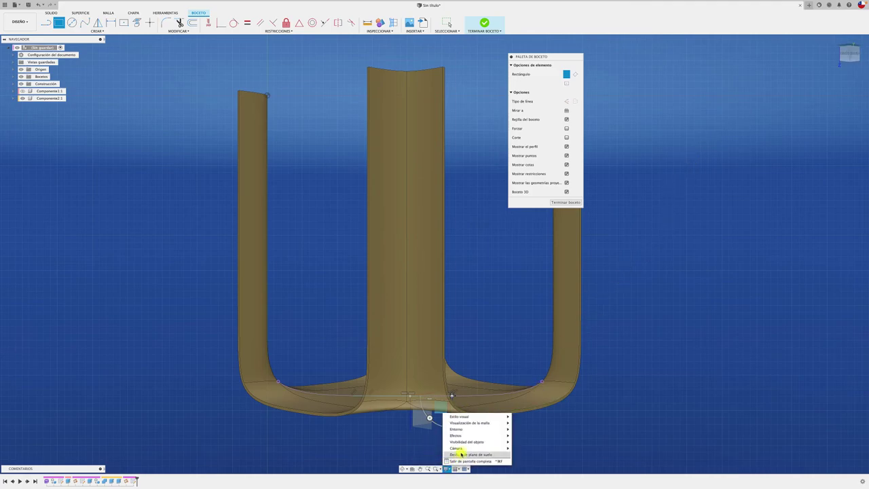
click(519, 449)
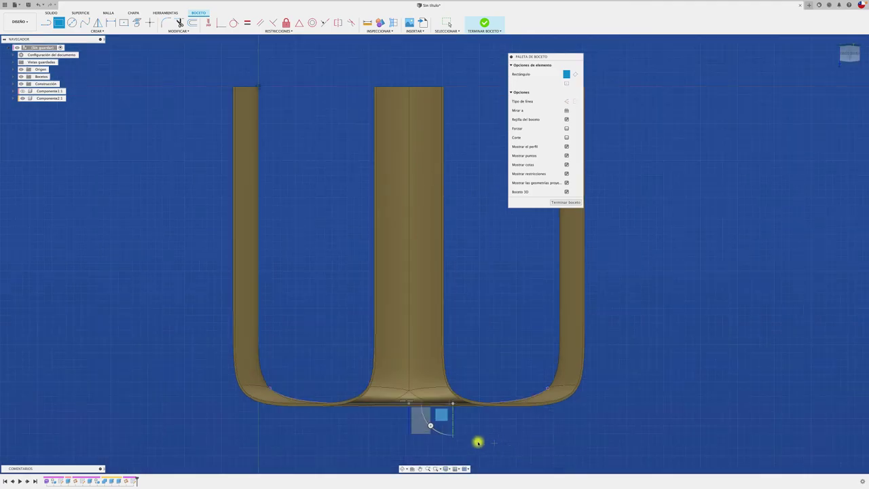
click(362, 404)
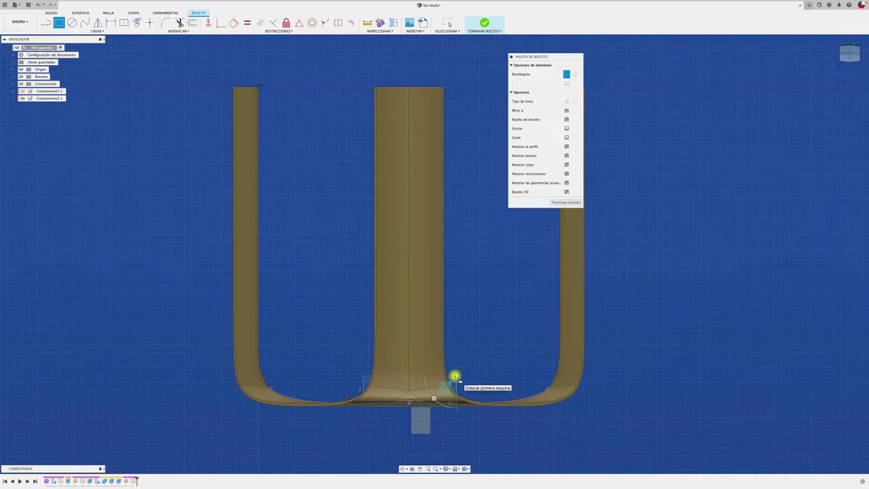
key(Escape)
click(457, 388)
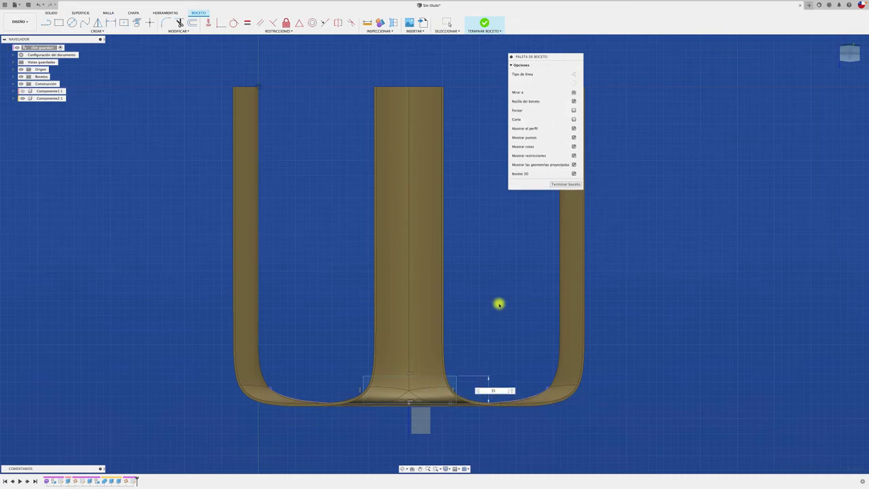
click(562, 185)
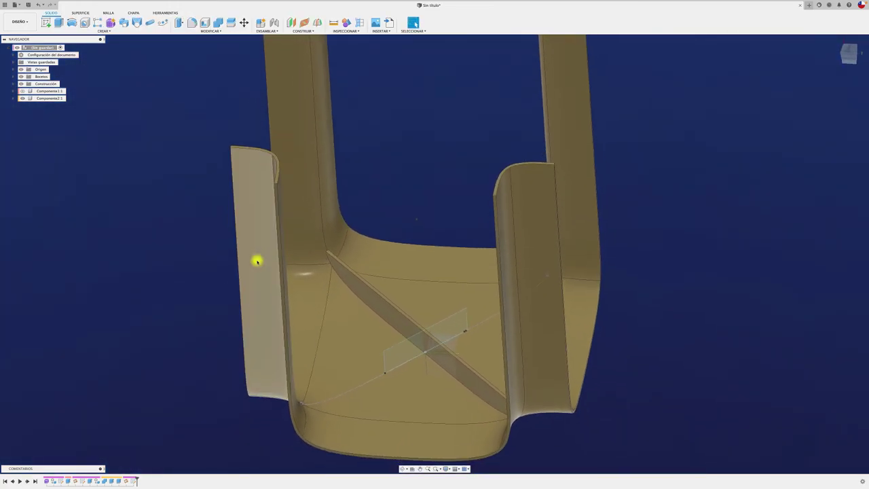
- Extrude the rectangle symmetrically 3 mm as a Join, forming the second rib crossing the first
click(61, 23)
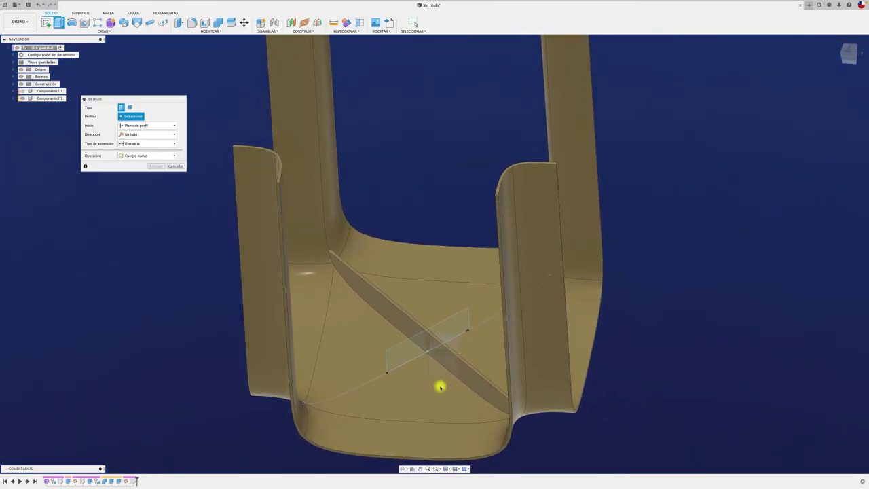
click(398, 354)
click(144, 145)
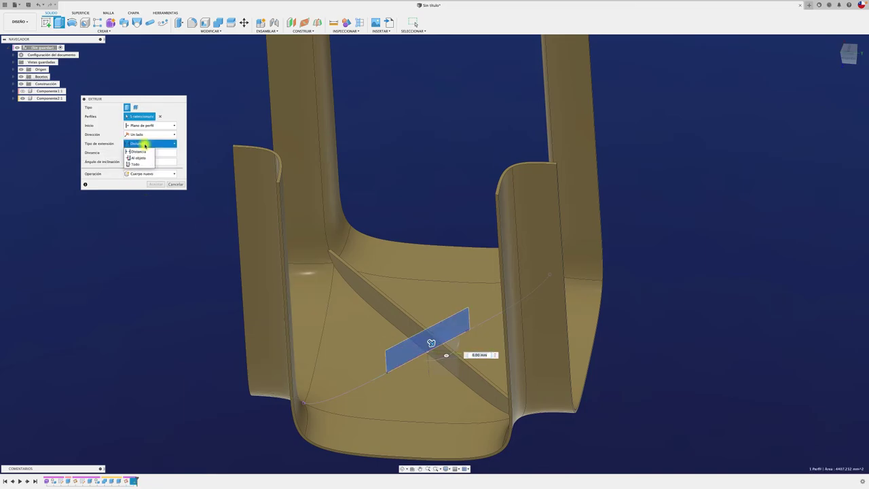
click(142, 144)
click(142, 135)
click(141, 157)
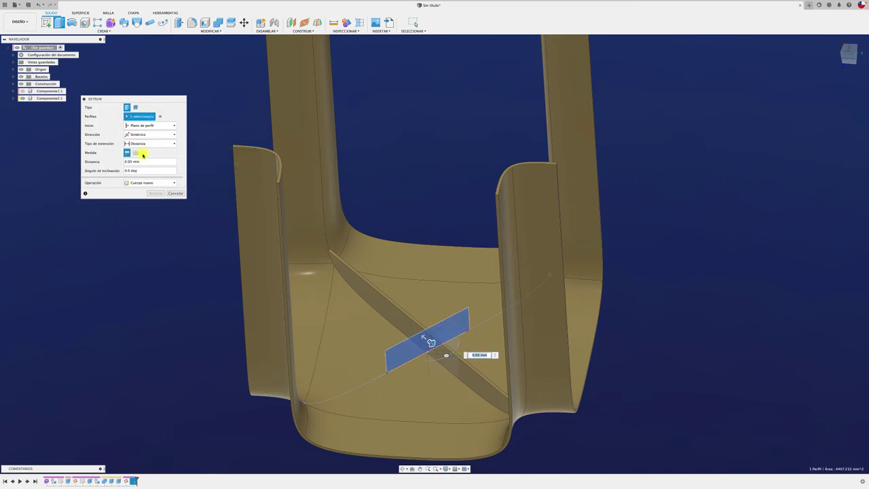
click(128, 162)
text(1)
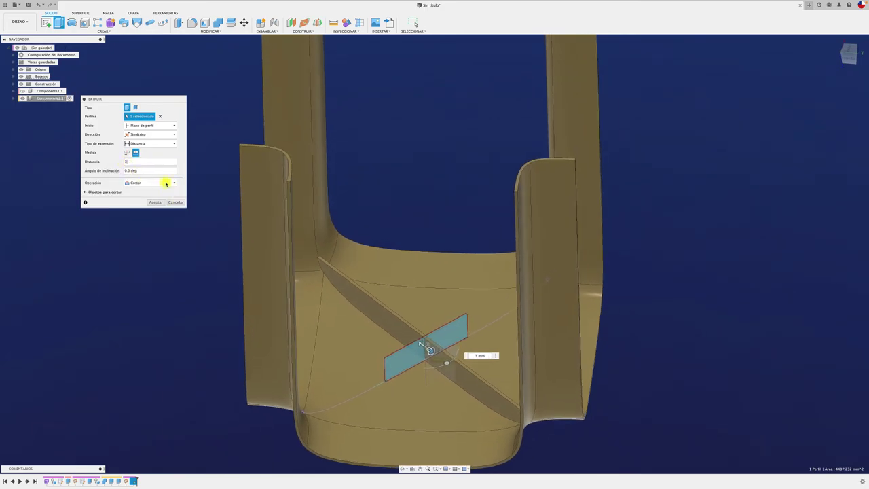
click(167, 183)
click(139, 193)
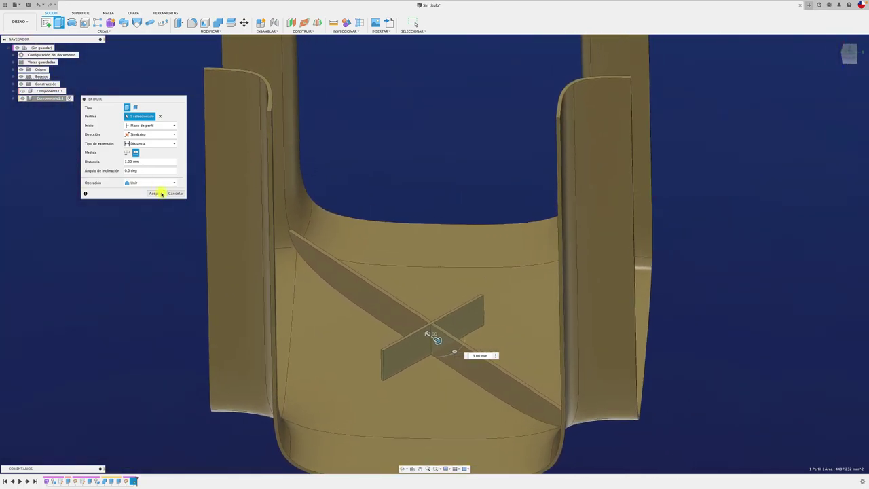
click(155, 193)
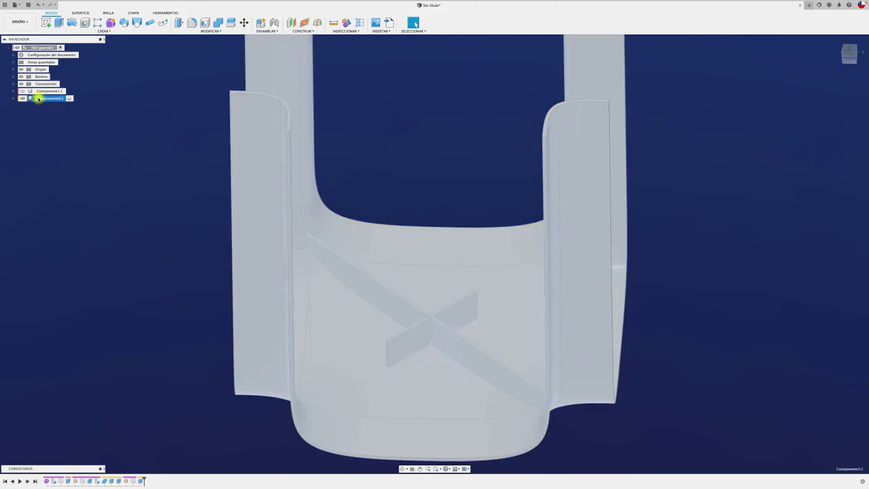
- Extend one end face of the new rib to the stool wall with an All extent, joined
click(22, 98)
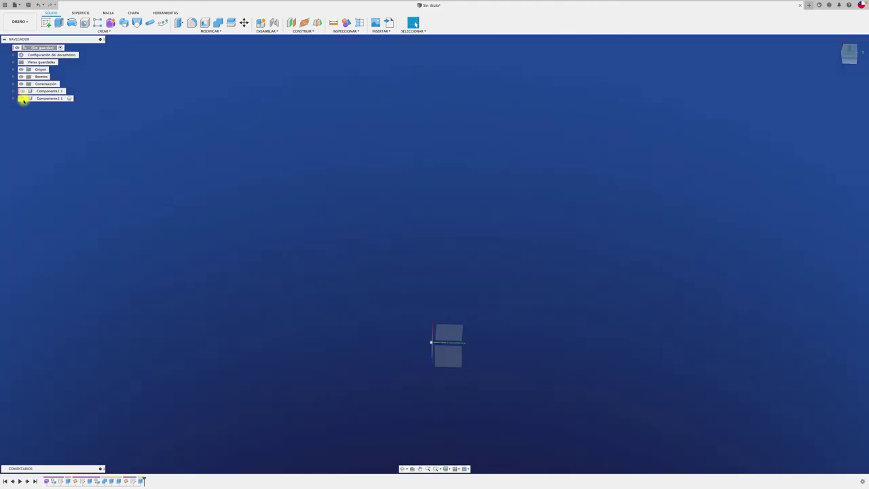
click(22, 99)
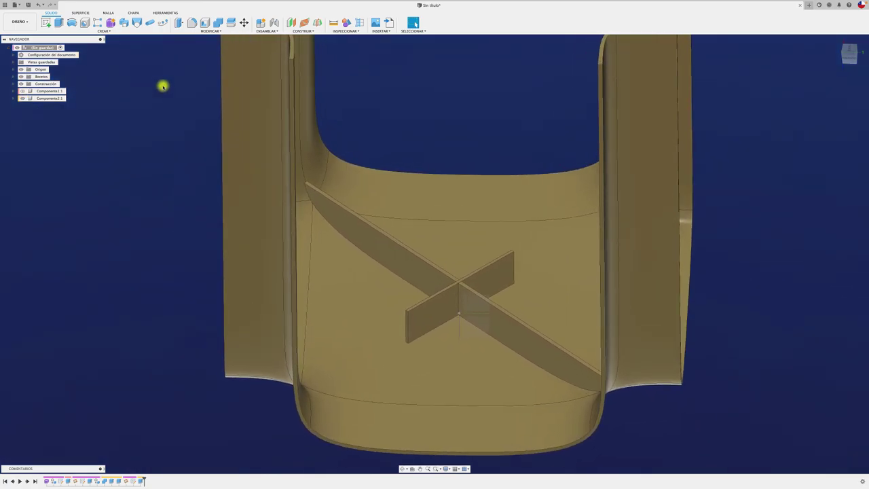
click(60, 24)
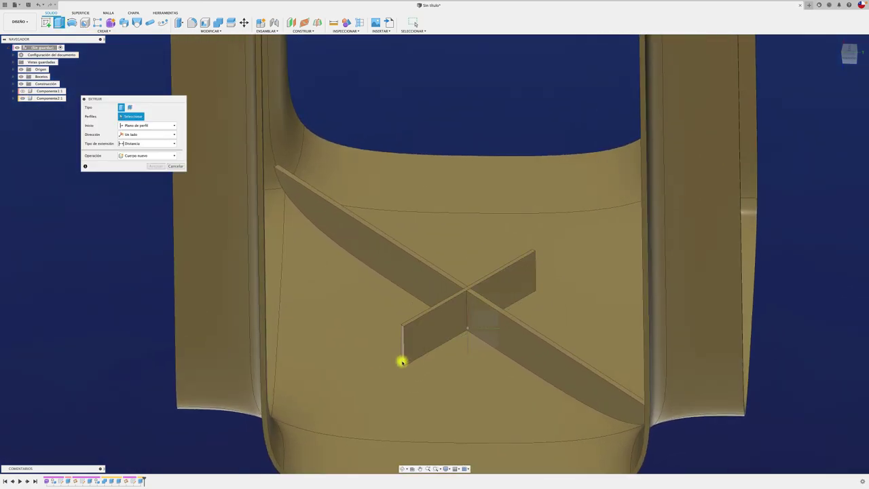
click(402, 361)
drag(394, 359, 326, 373)
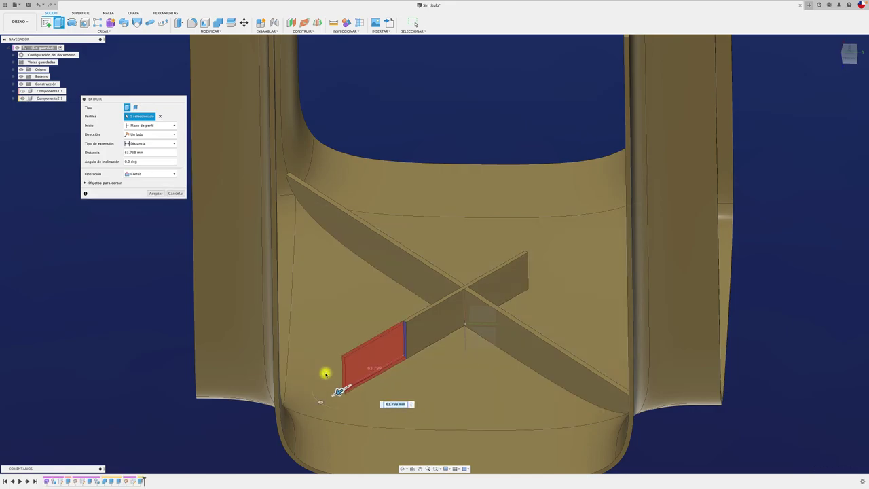
click(165, 174)
click(151, 182)
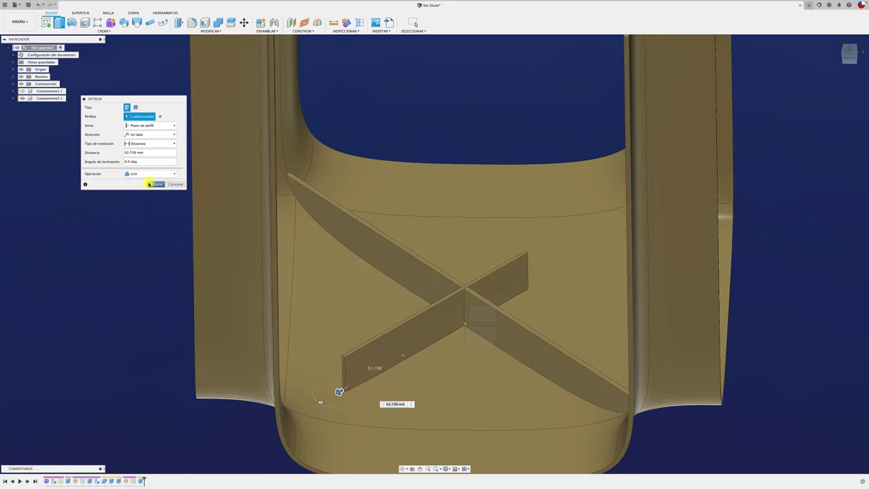
click(172, 144)
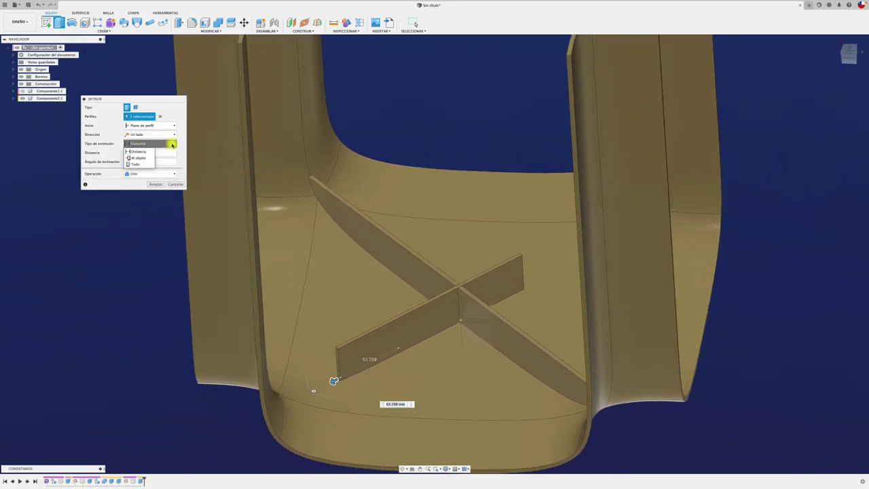
click(135, 163)
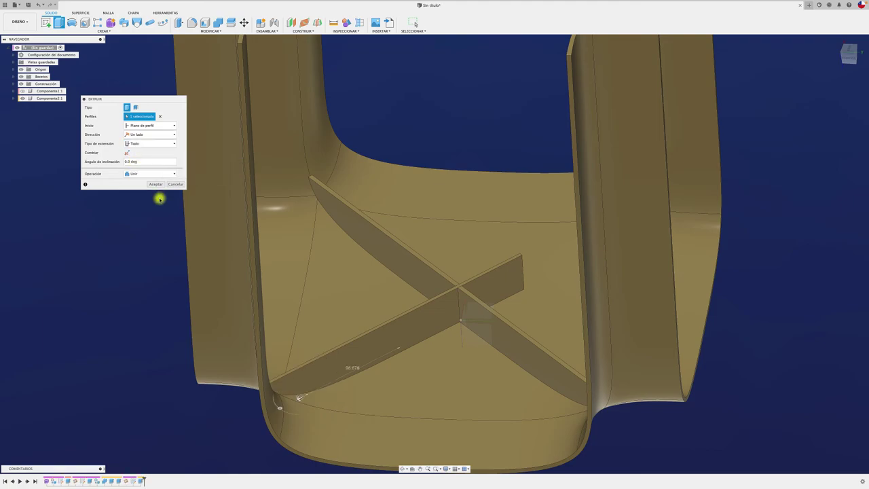
click(155, 184)
- Extend the rib's opposite end face to the other wall with an All extent, joined
mouse_move(166, 181)
shift+middle_down()
mouse_move(201, 180)
mouse_move(165, 132)
shift+middle_up()
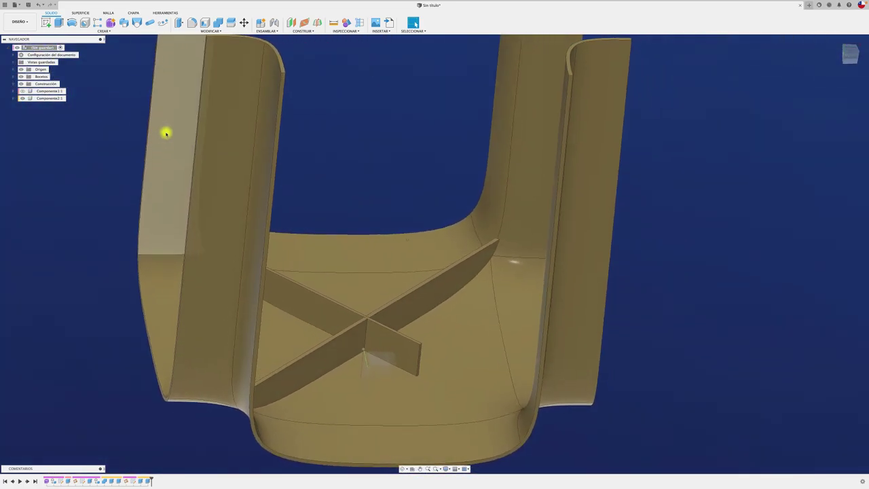
click(58, 23)
scroll(394, 295, up, 3)
scroll(407, 391, up, 2)
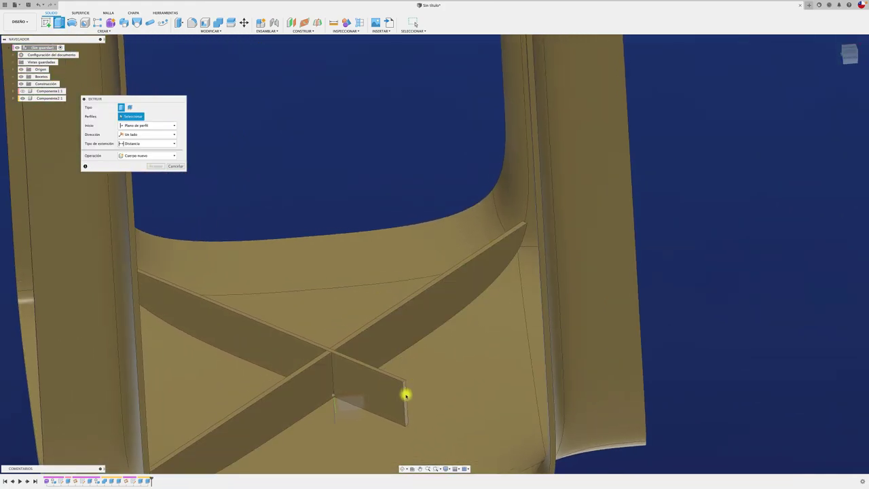
click(406, 395)
drag(411, 398, 468, 408)
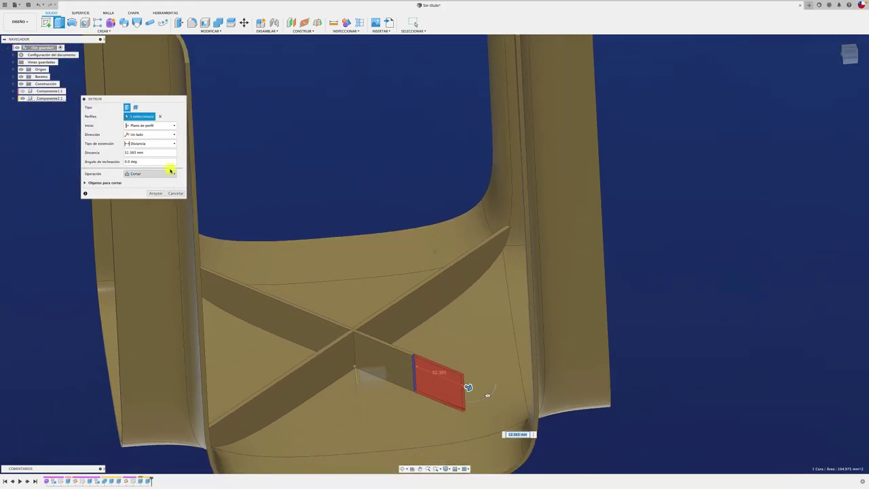
click(166, 174)
click(154, 183)
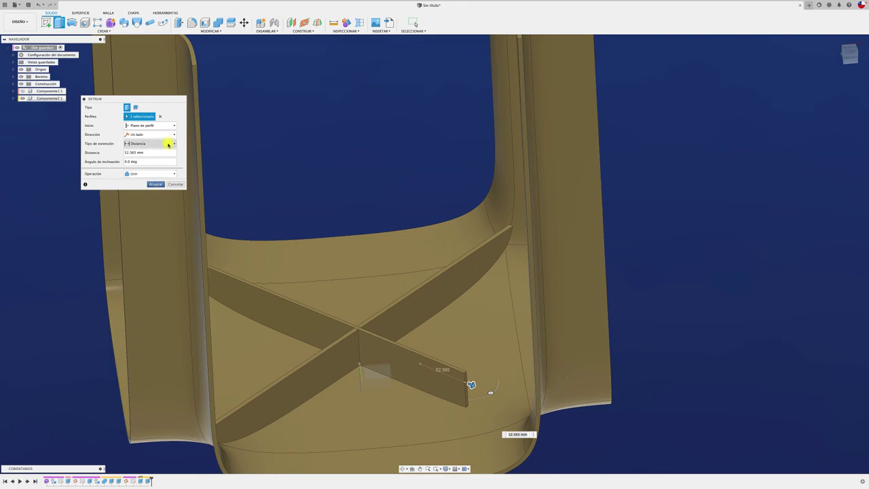
click(168, 145)
click(152, 168)
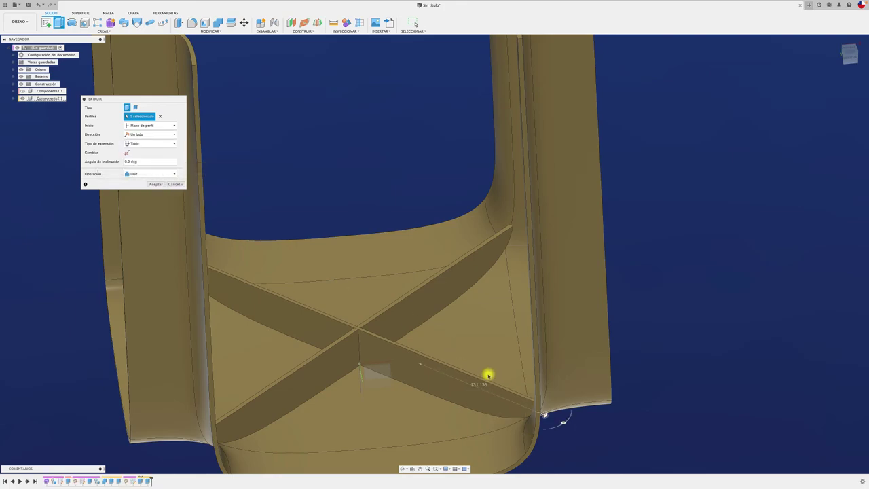
shift+middle_drag(488, 375, 198, 182)
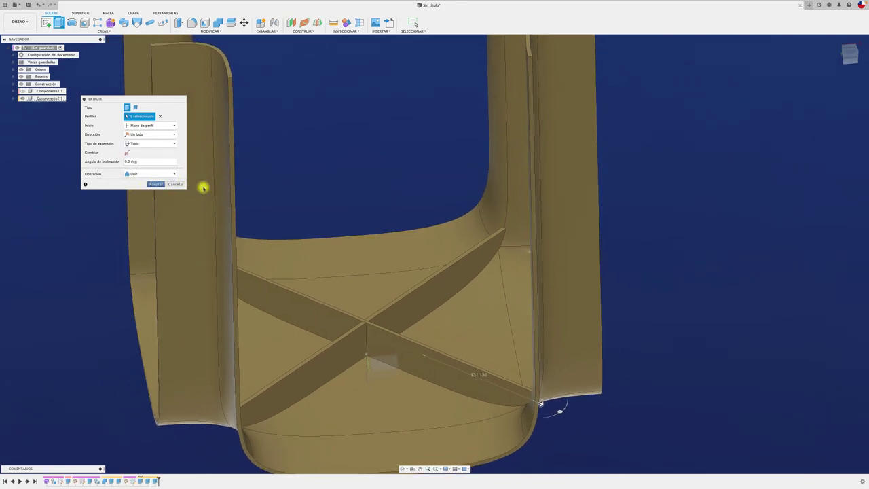
click(155, 185)
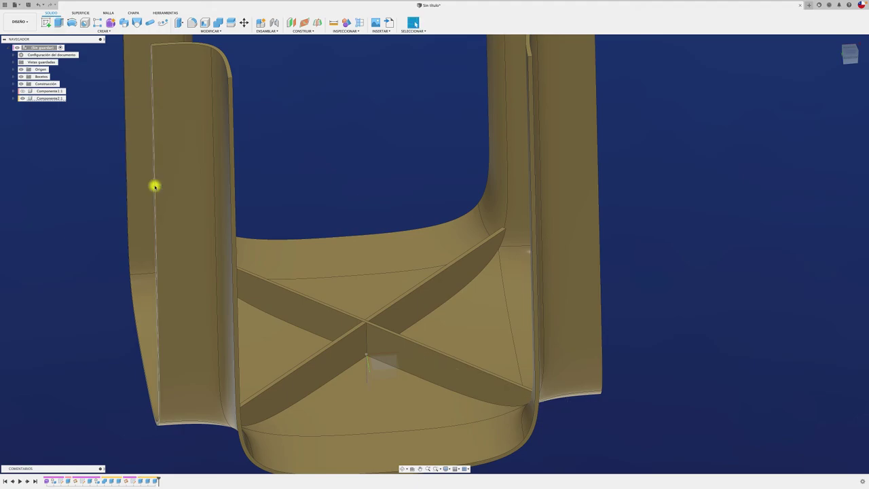
shift+middle_drag(355, 173, 447, 382)
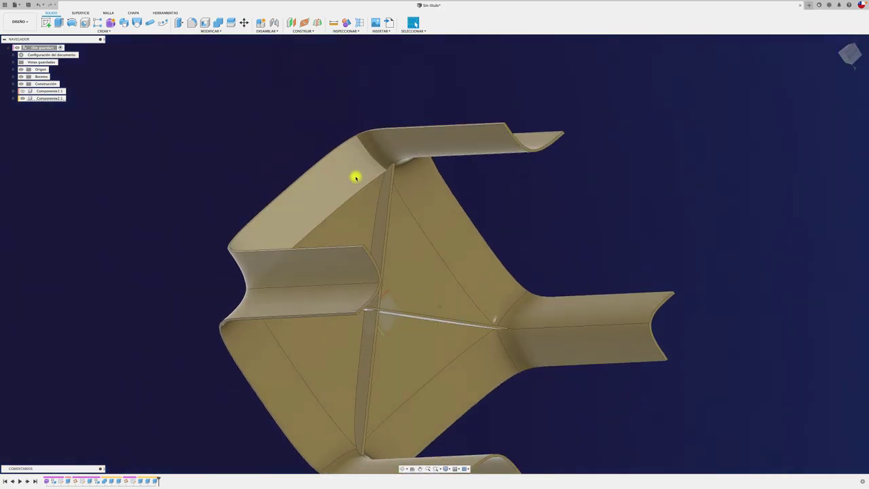